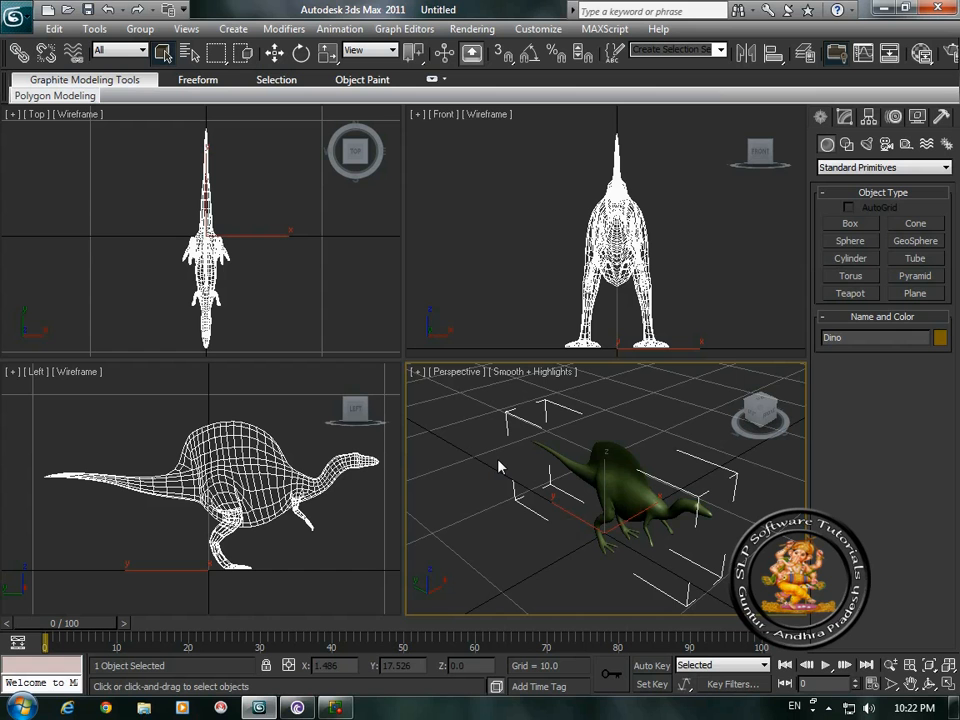
Step: Maximize the perspective view and orbit around the dinosaur model to inspect it from the side
left_click(416, 371)
left_click(483, 391)
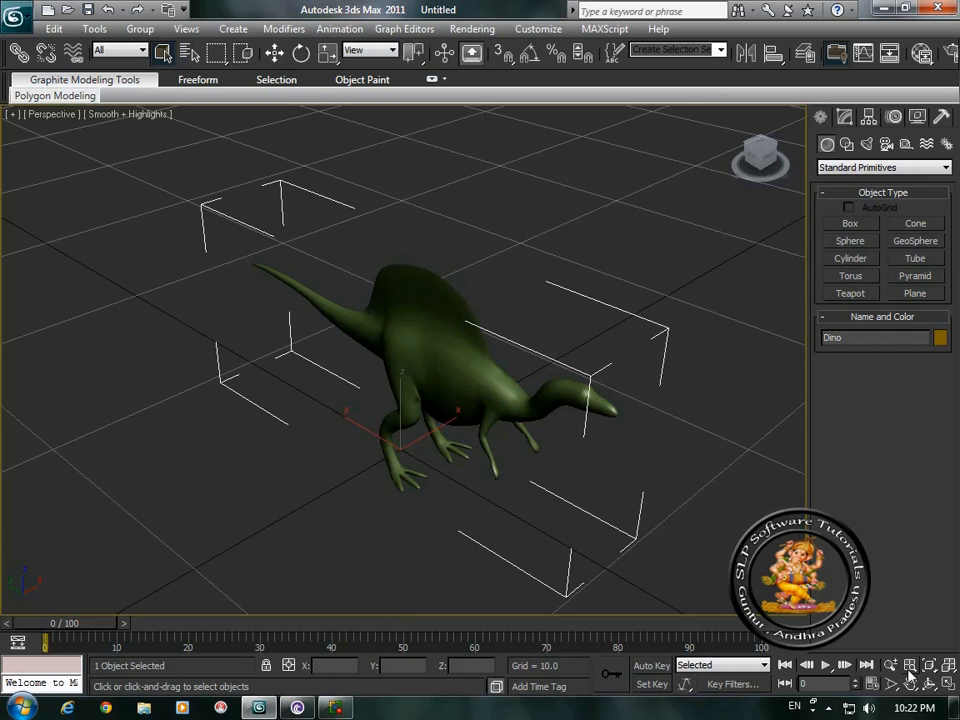
left_click(930, 685)
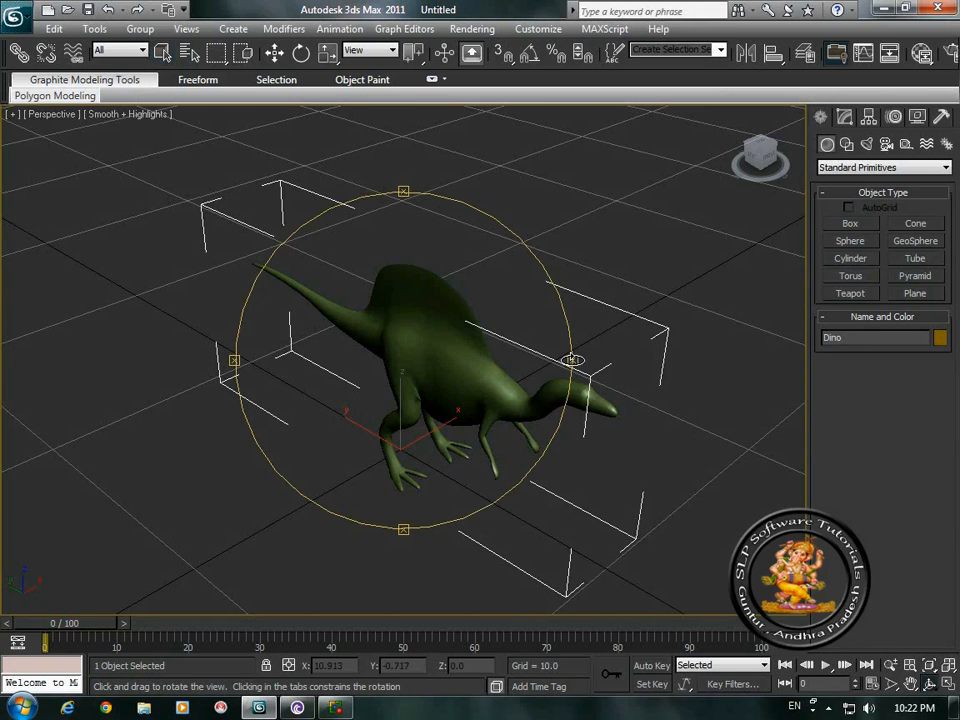
left_click_drag(428, 276, 241, 318)
left_click_drag(403, 521, 417, 484)
left_click_drag(236, 358, 580, 402)
Step: Preview the animation playback, rewind to frame 0 and restore the four-viewport layout
left_click(826, 665)
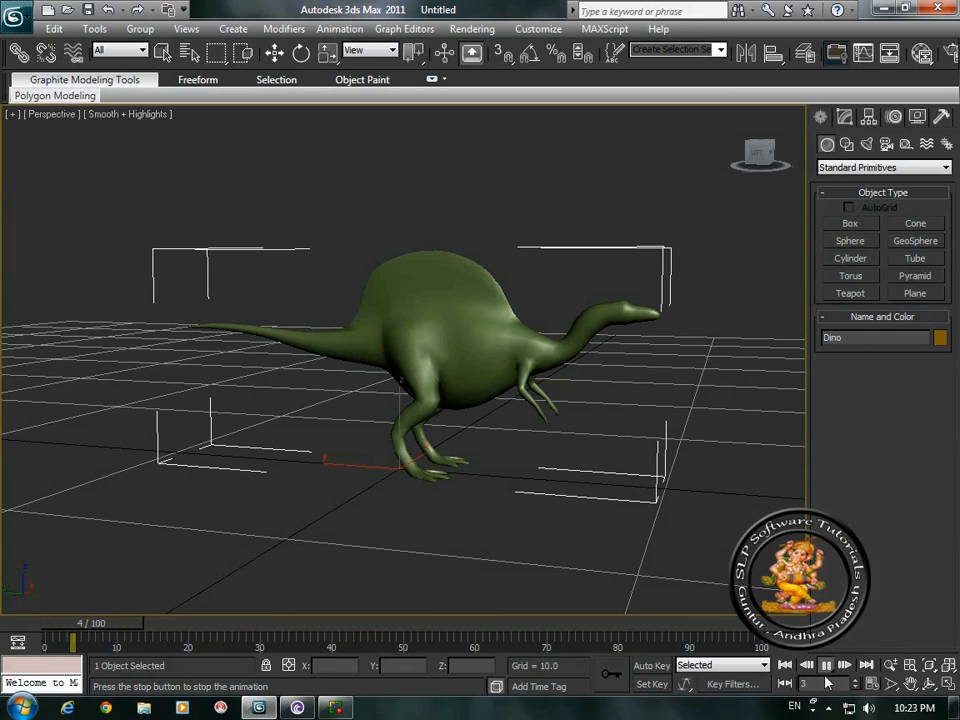
left_click(827, 668)
left_click(786, 668)
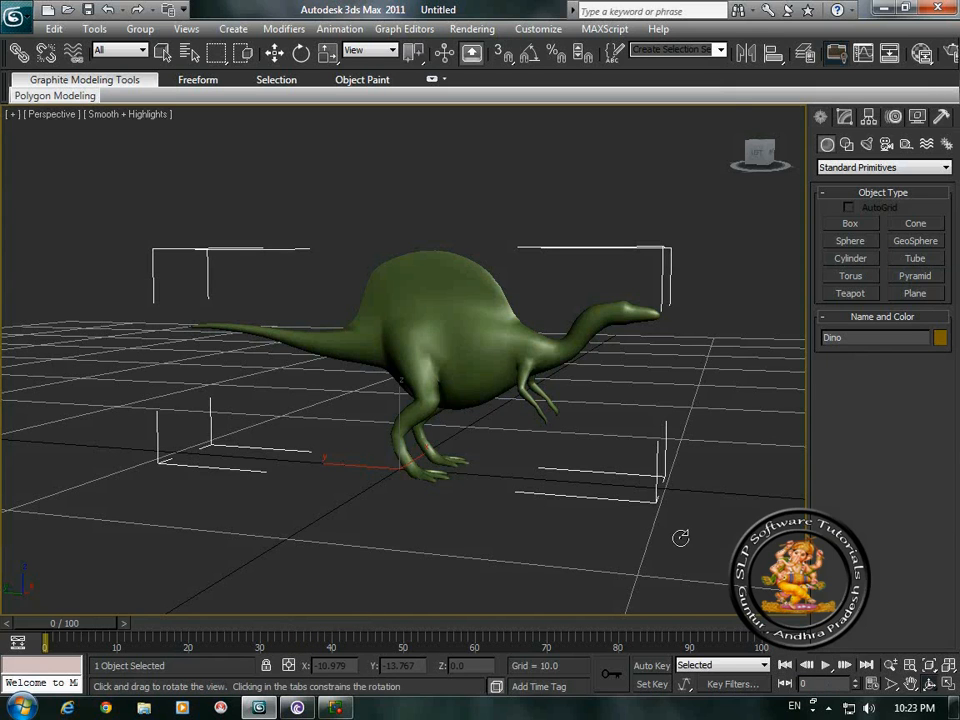
key("w")
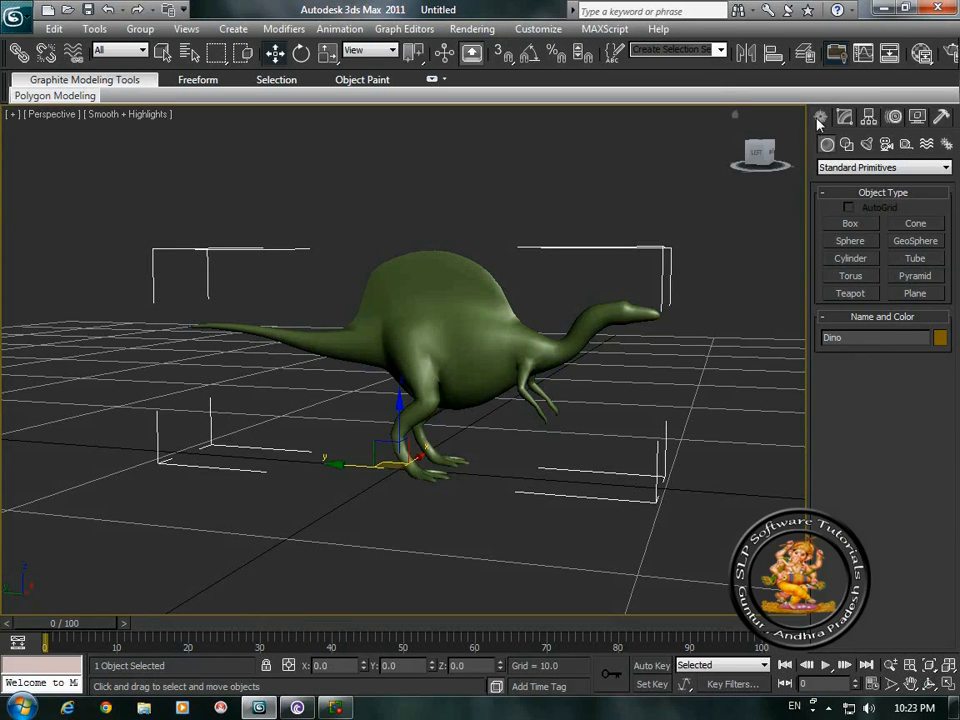
left_click(13, 113)
left_click(60, 134)
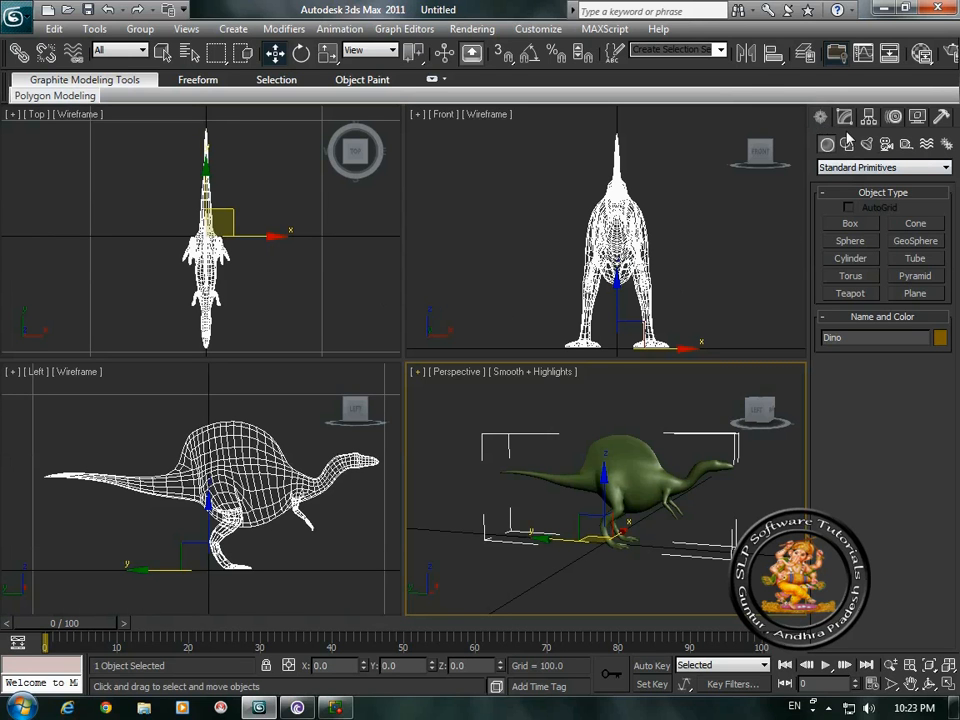
Step: Create a CATParent beneath the dinosaur in the Top view, sized to a CATUnits ratio of about 0.027
left_click(906, 145)
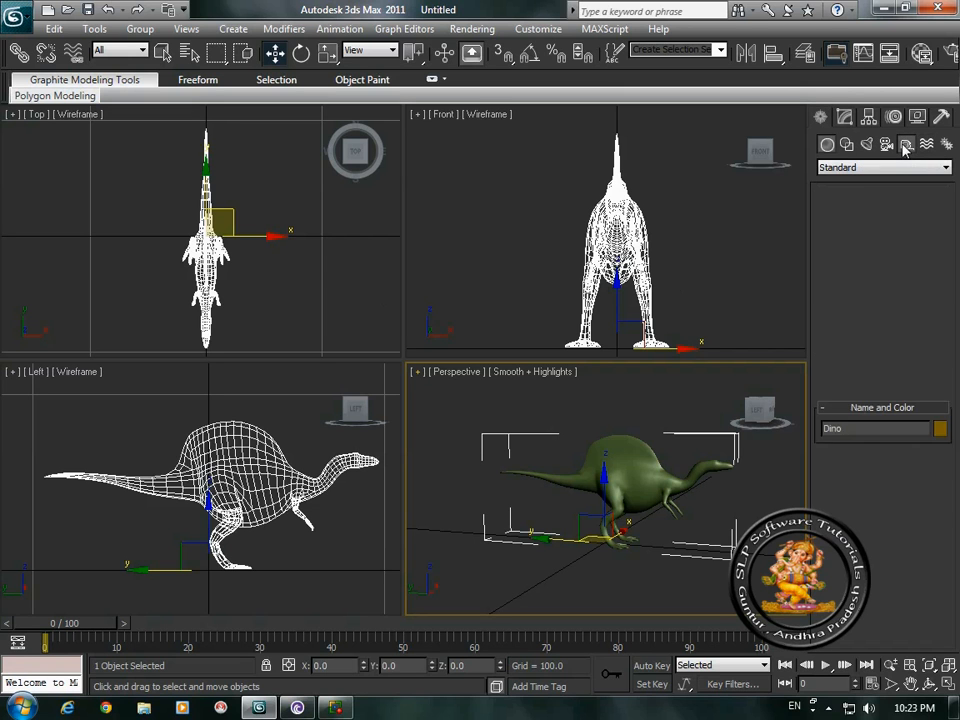
left_click(948, 170)
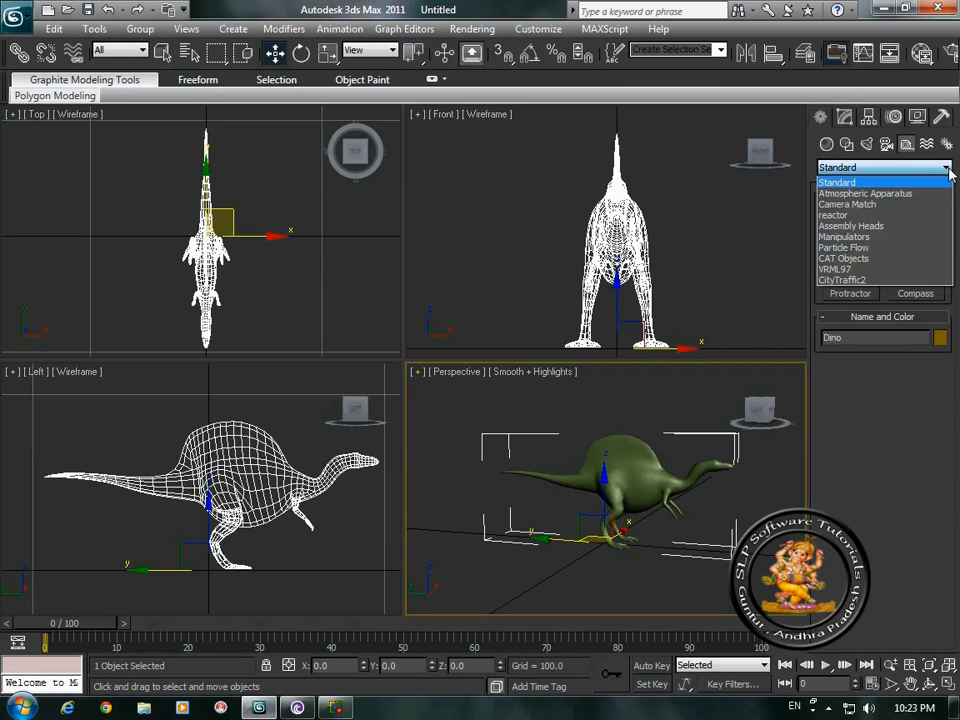
left_click(848, 258)
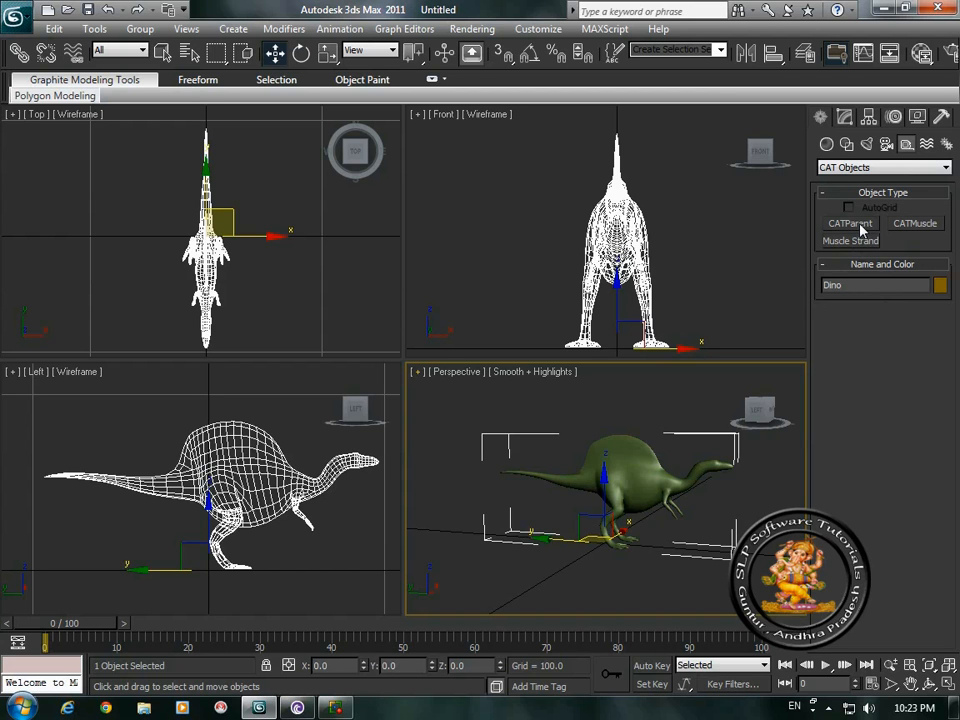
left_click(858, 224)
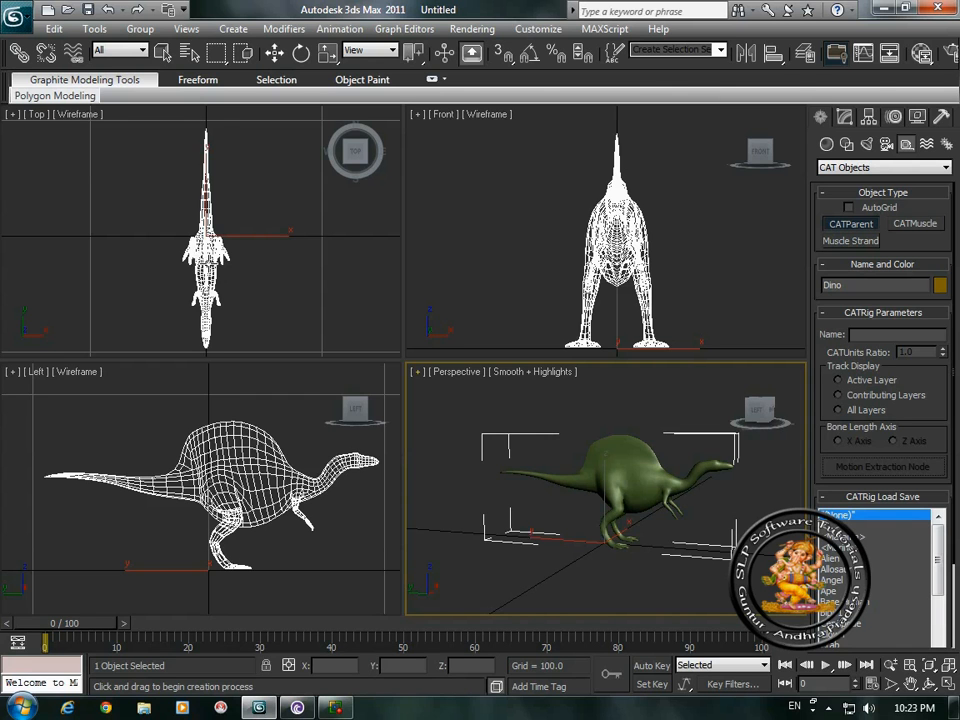
left_click_drag(206, 240, 234, 309)
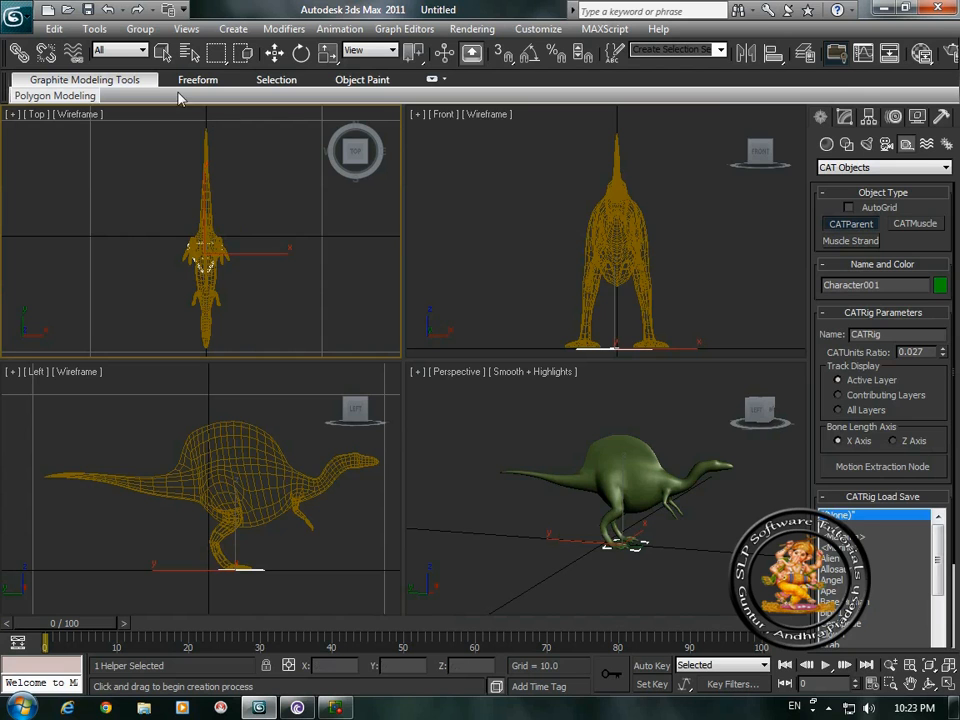
left_click(274, 53)
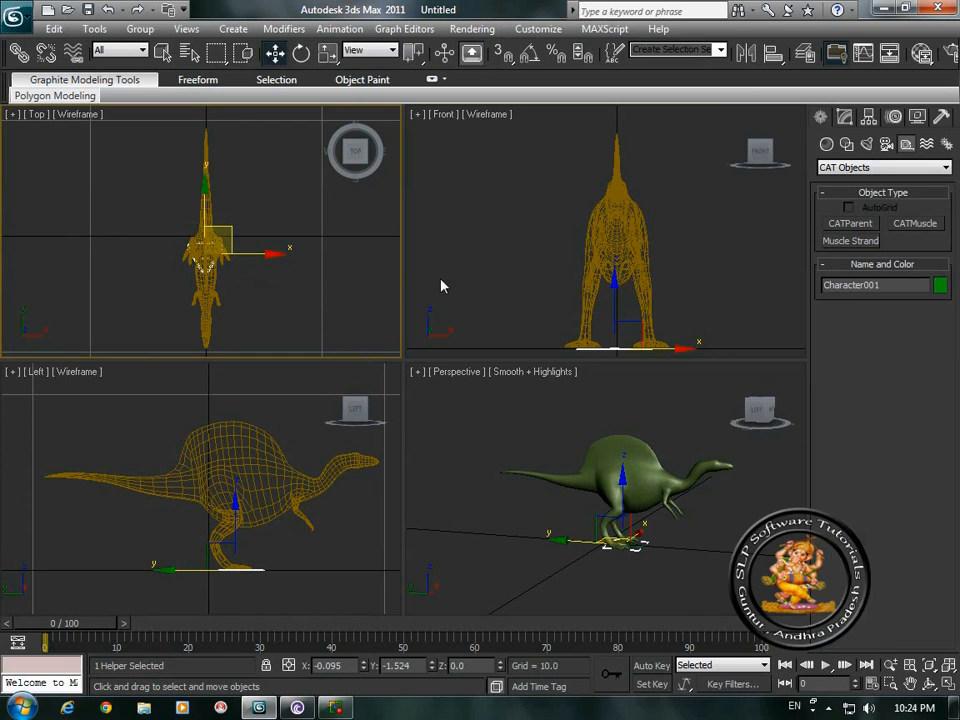
Step: Create a pelvis for the CAT rig without loading any preset
left_click(843, 119)
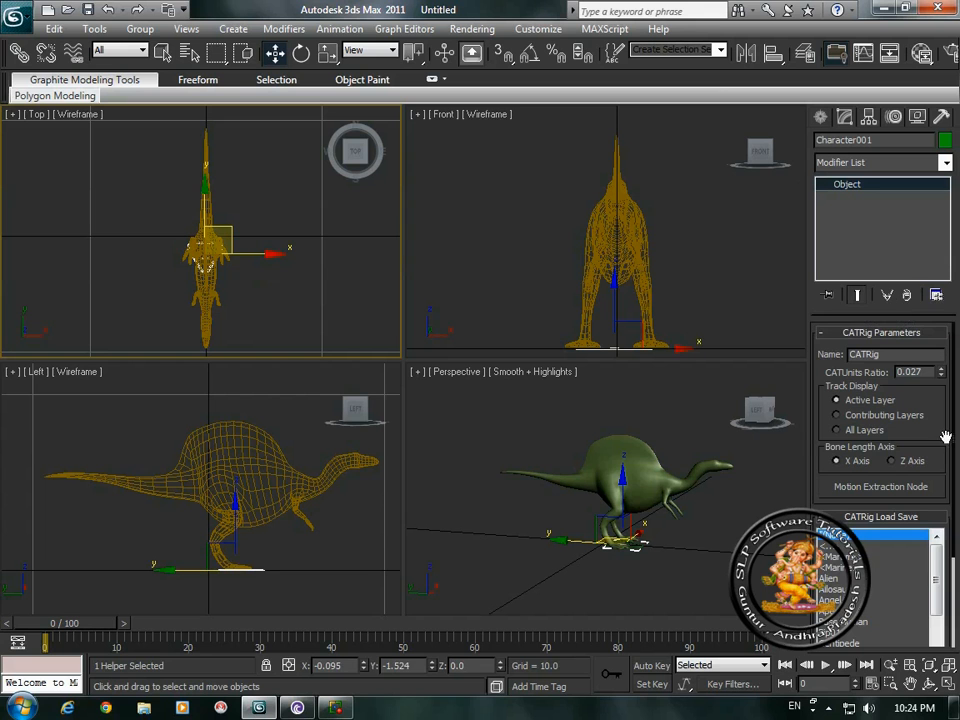
mouse_move(937, 456)
left_mouse_down()
mouse_move(946, 418)
mouse_move(938, 373)
mouse_move(936, 456)
left_mouse_up()
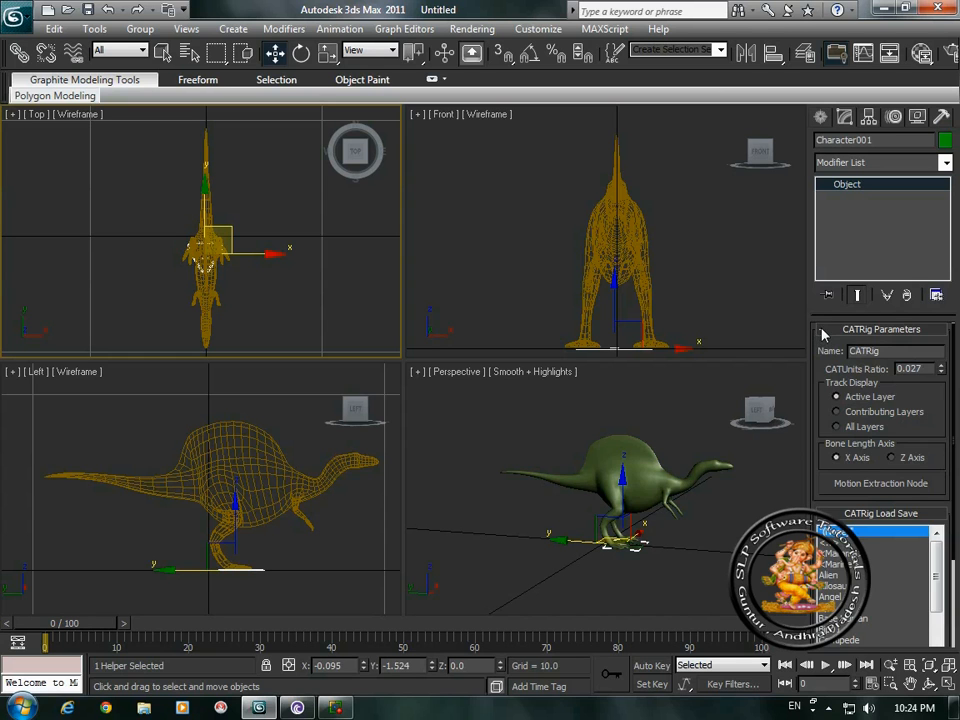
left_click(823, 331)
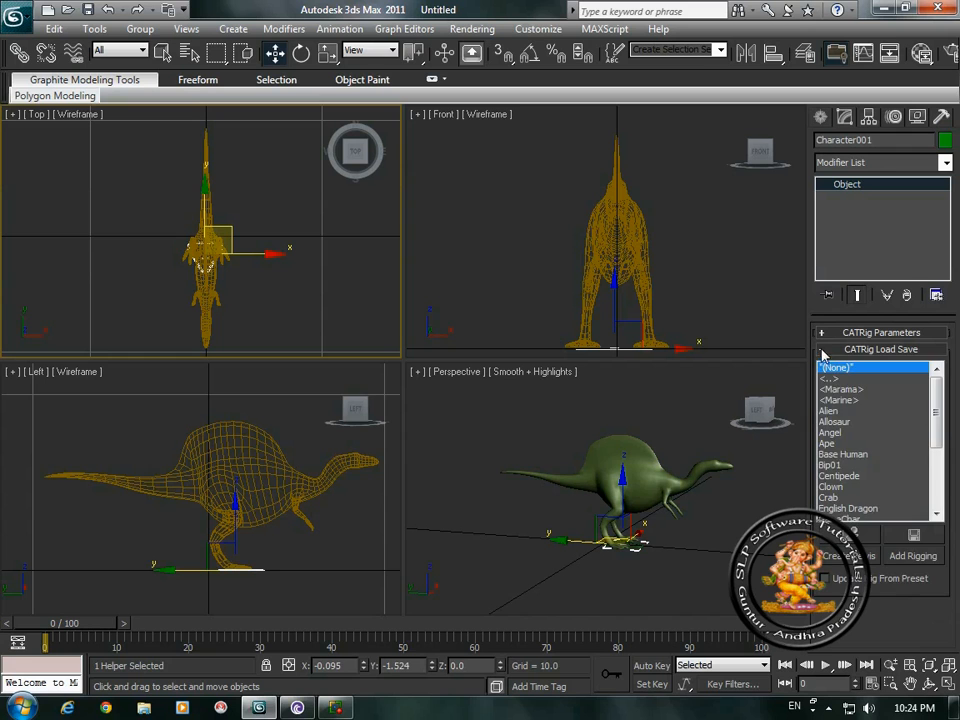
left_click(822, 350)
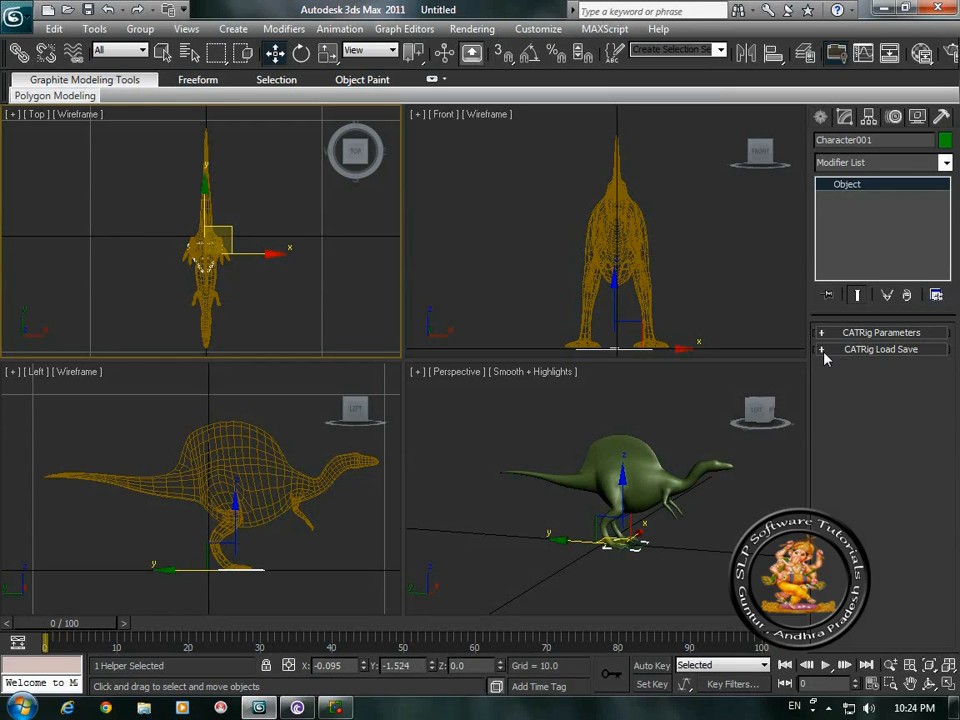
left_click(823, 351)
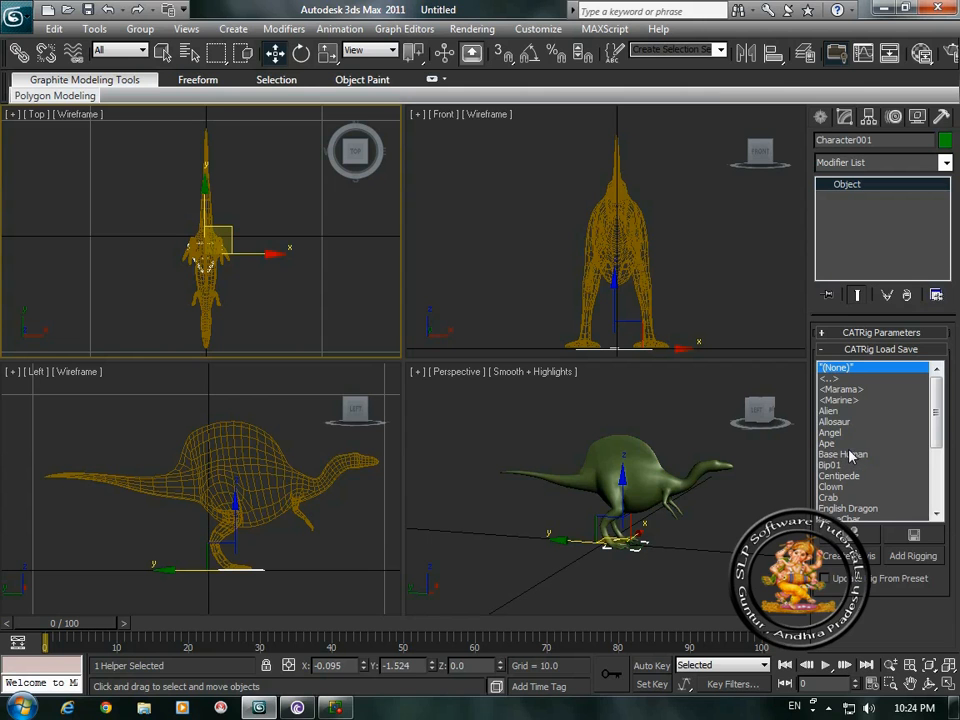
left_click(848, 557)
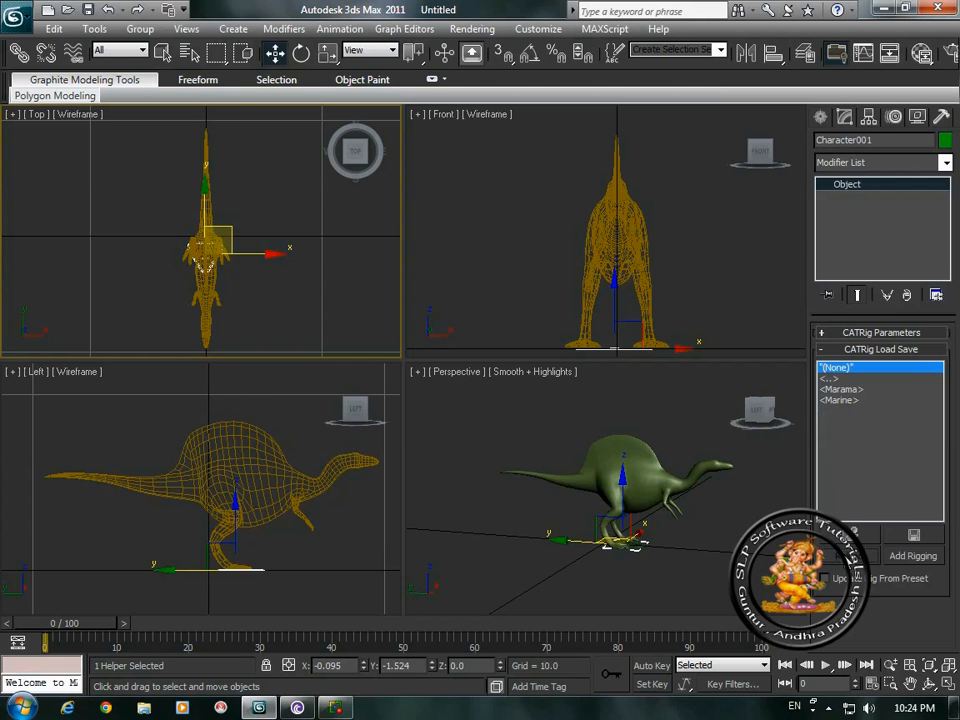
Step: Raise the pelvis hub in the Front view into the dinosaur's body, to a Z position of about 4.675
left_click(711, 288)
left_click(666, 518)
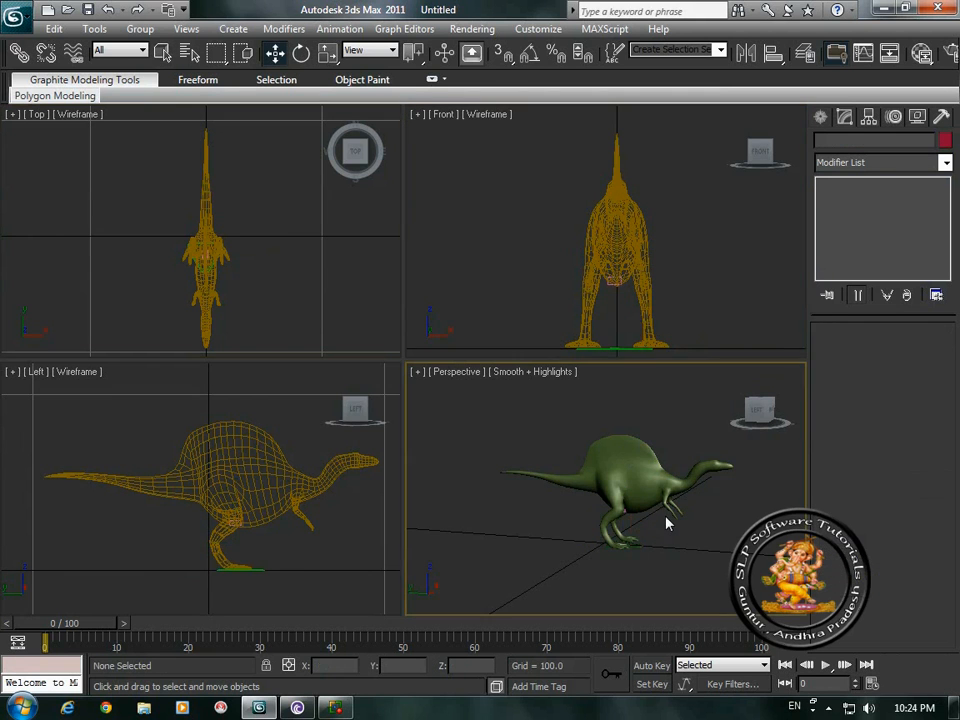
scroll(666, 518, "up", 5)
scroll(666, 522, "down", 3)
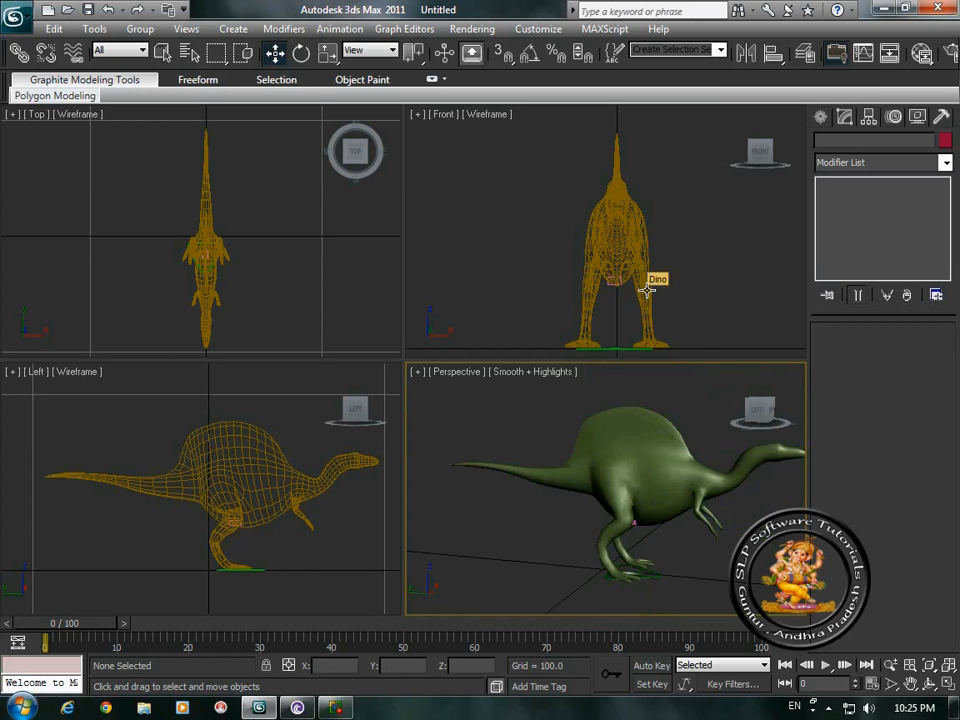
scroll(648, 292, "up", 5)
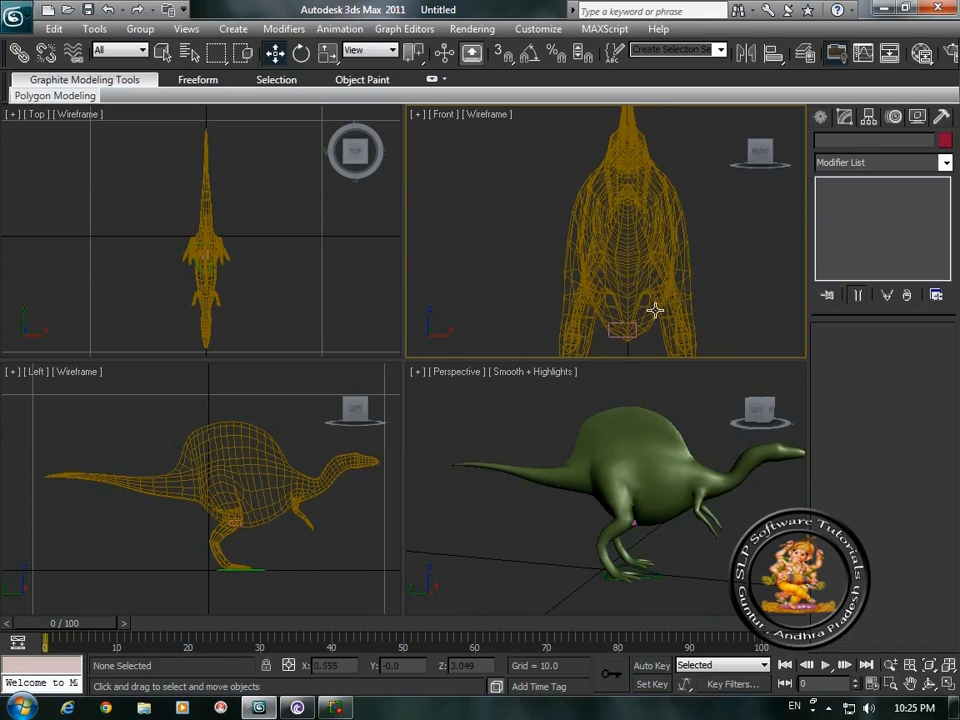
left_click(613, 334)
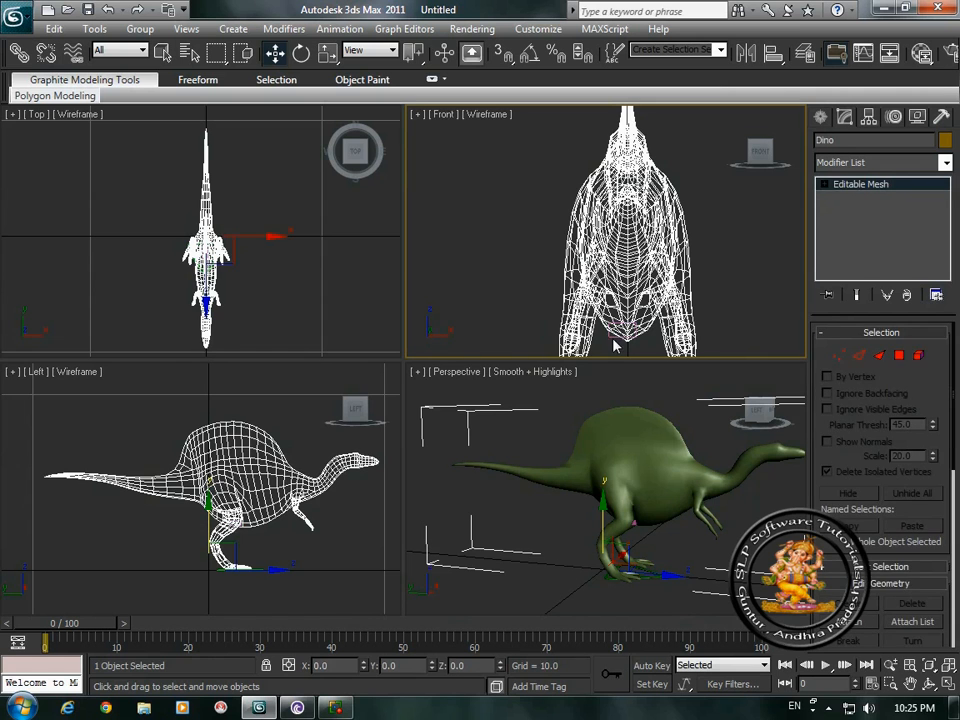
left_click(619, 334)
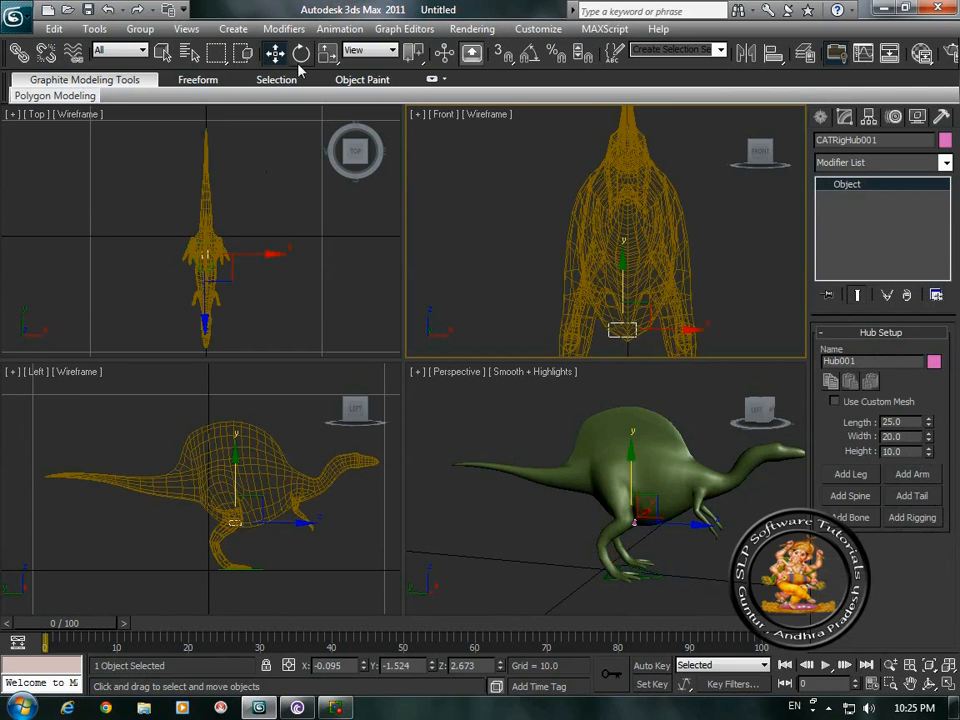
left_click_drag(624, 270, 636, 166)
Step: Shift the Dino mesh along X to about -0.05 so its centreline aligns with the pelvis hub
left_click(661, 274)
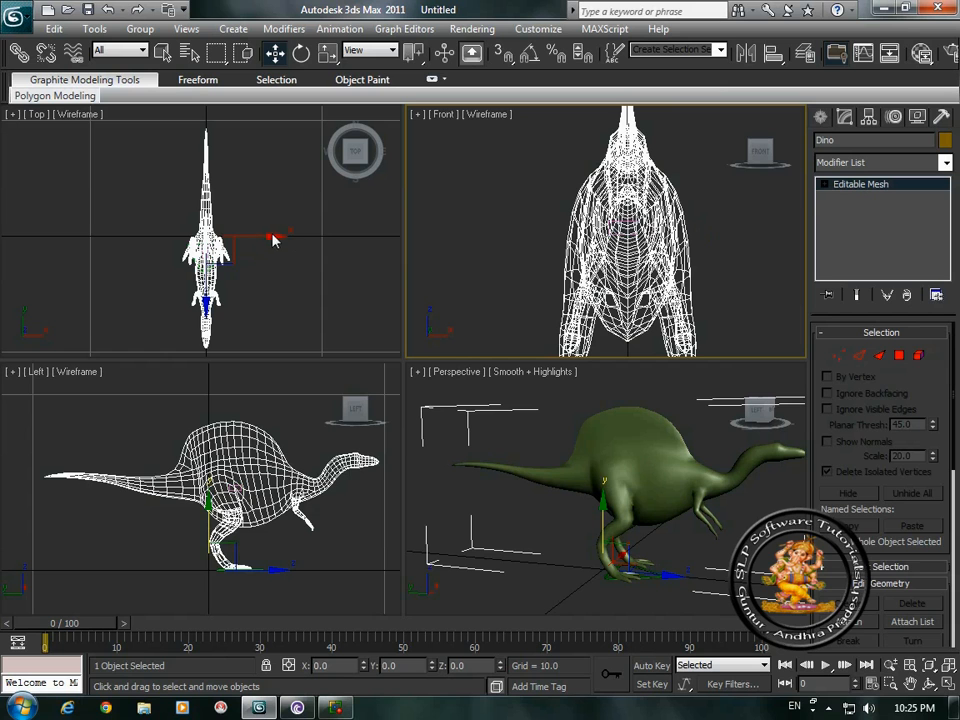
scroll(555, 281, "down", 5)
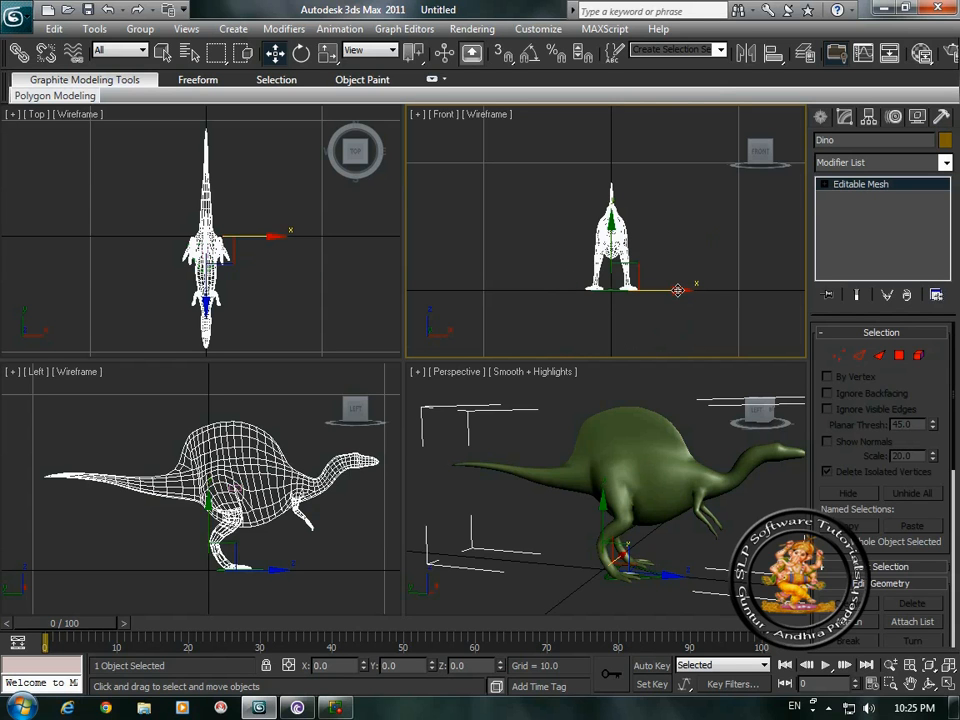
left_click_drag(678, 290, 675, 289)
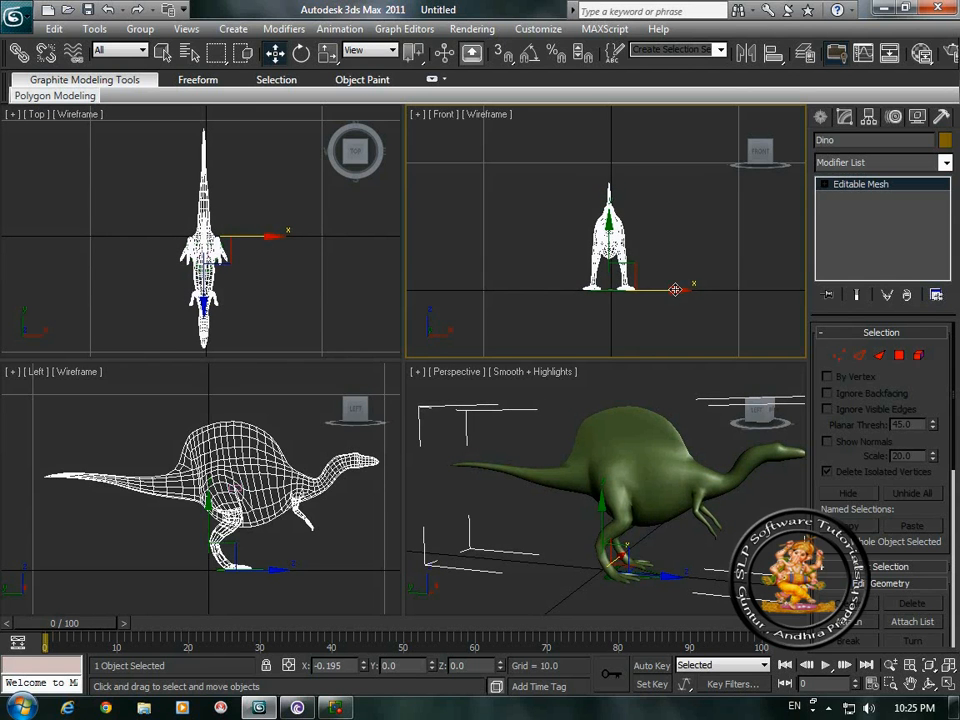
scroll(680, 285, "up", 8)
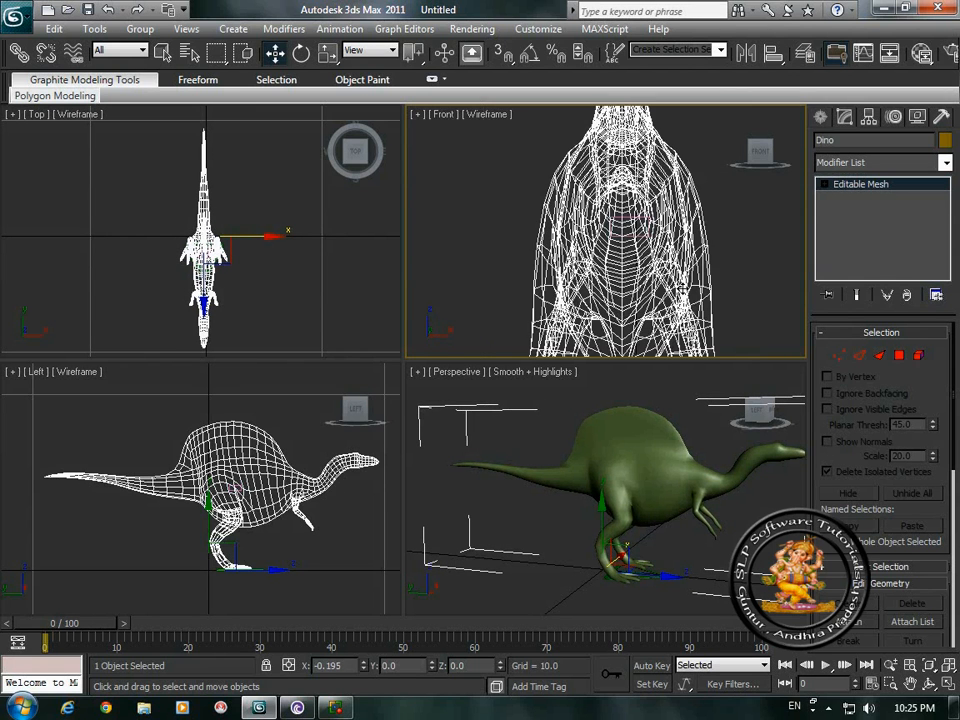
left_click(486, 302)
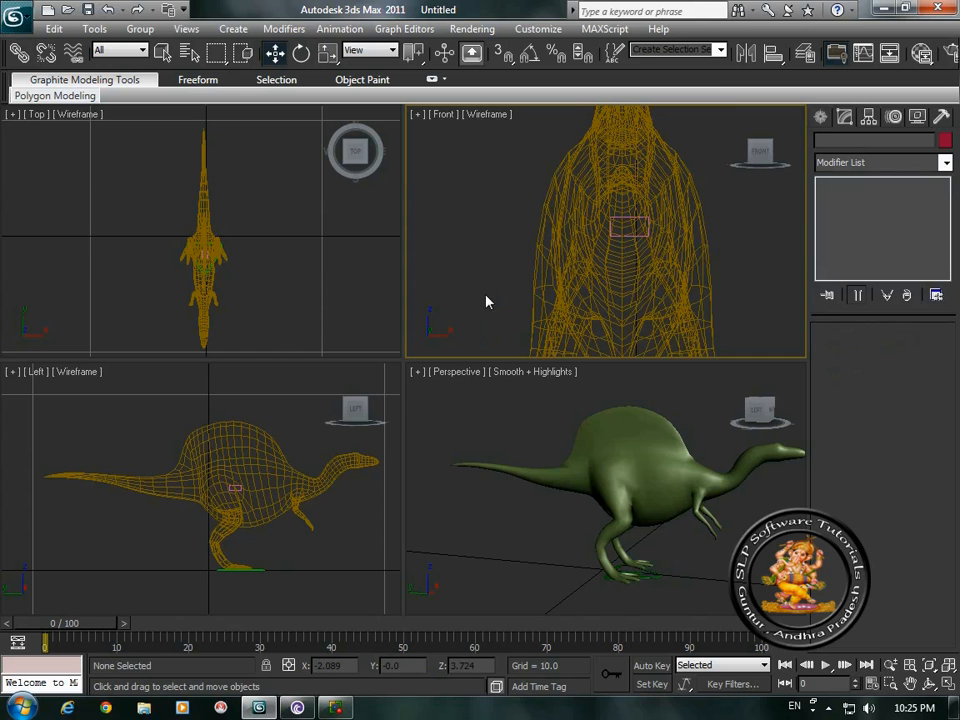
left_click(615, 283)
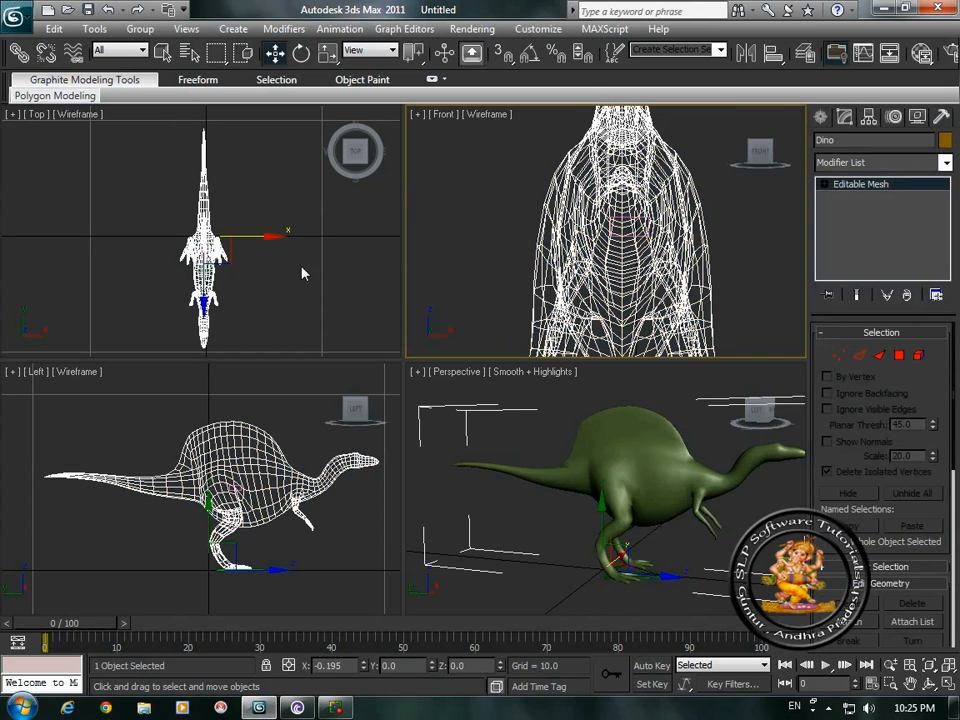
right_click(274, 246)
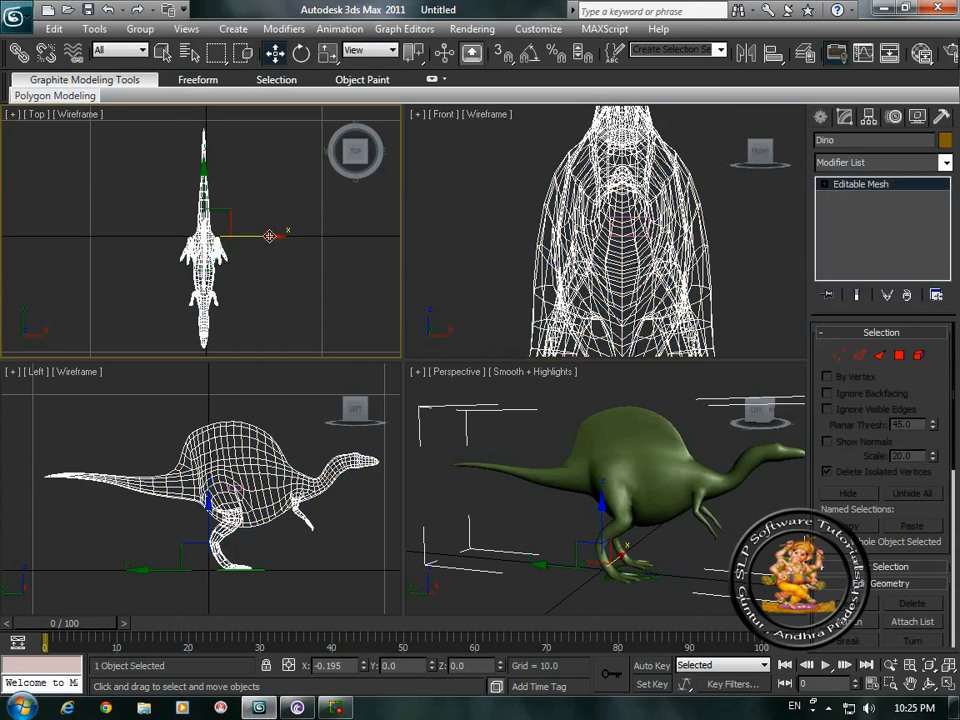
left_click_drag(269, 236, 270, 236)
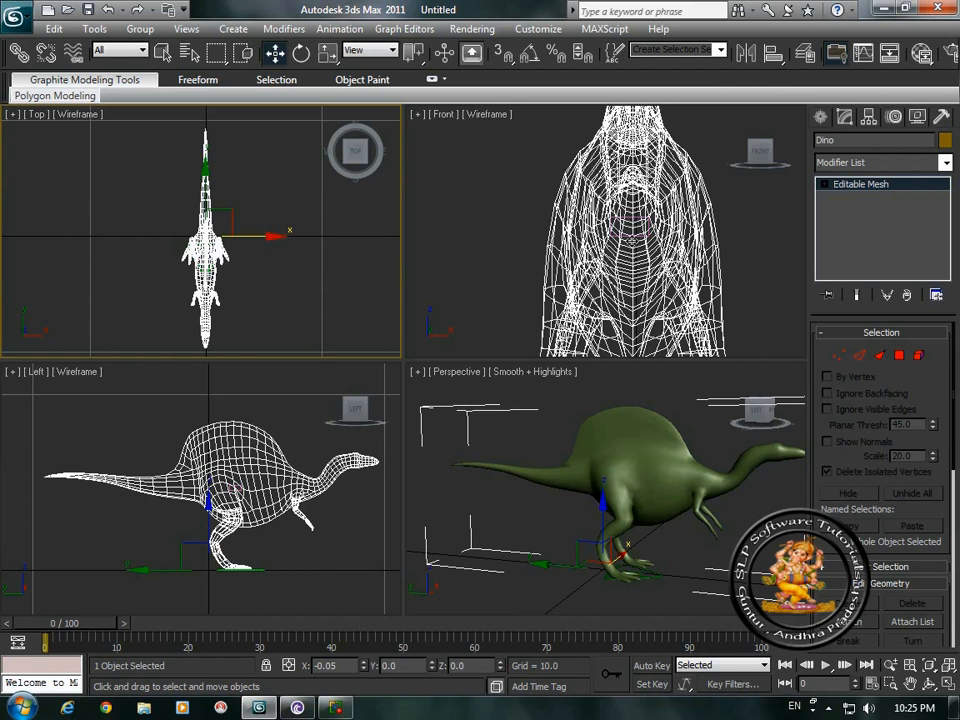
Step: Freeze the Dino mesh so only the CAT rig can be selected
left_click(627, 237)
left_click(627, 237)
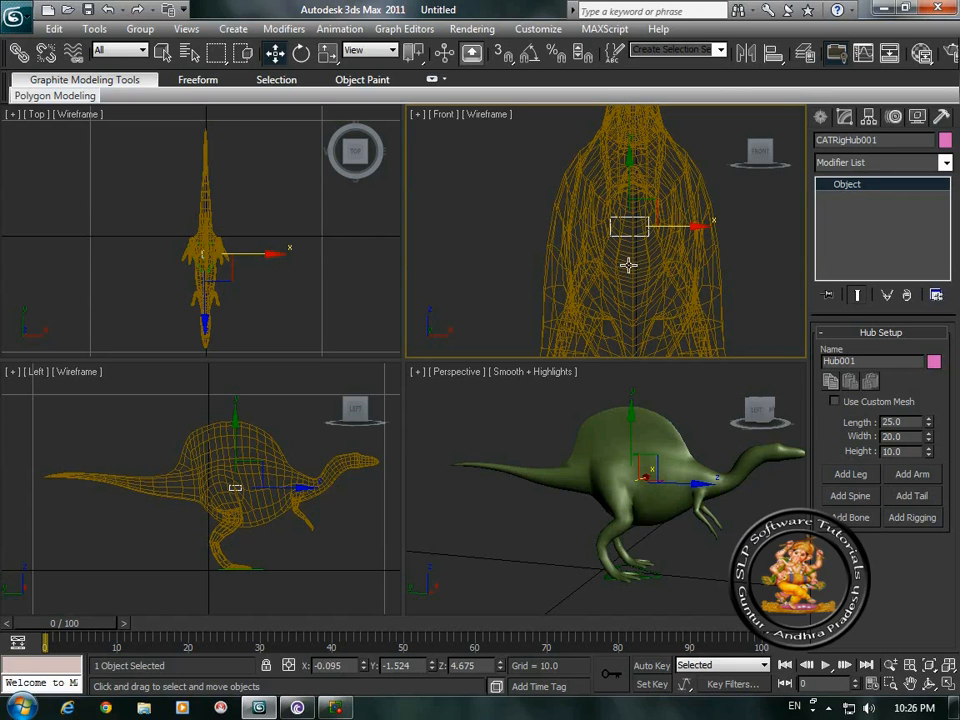
left_click(628, 264)
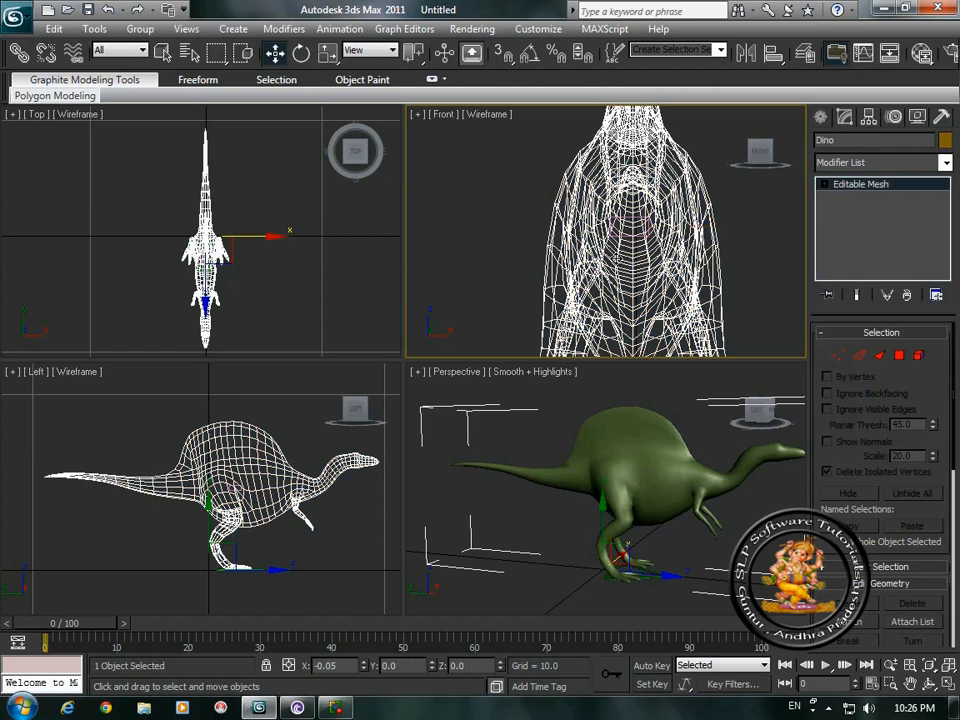
right_click(613, 273)
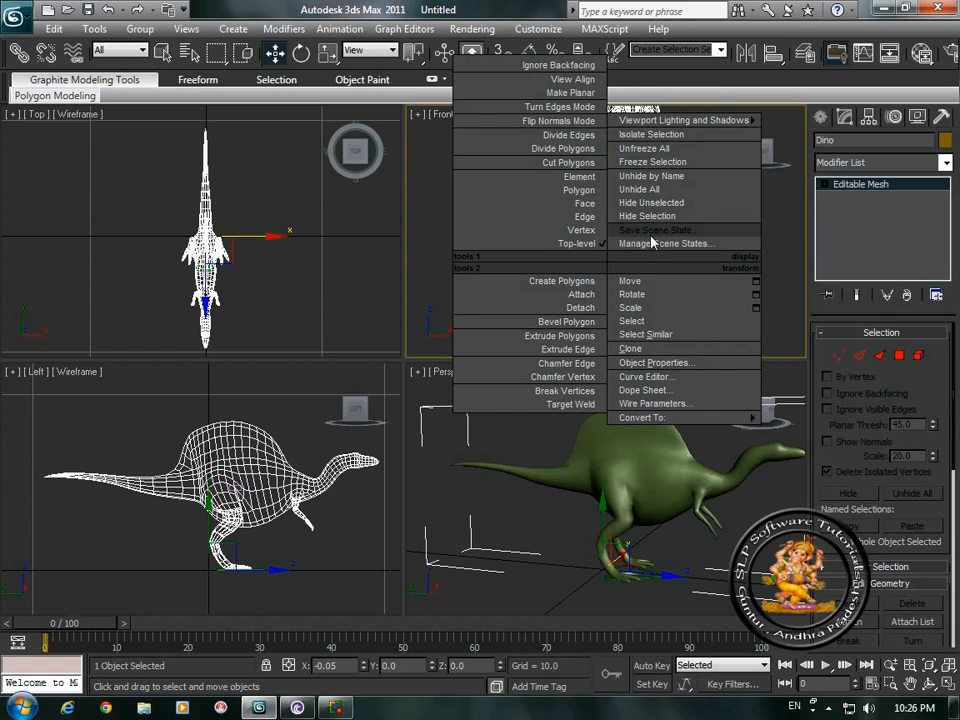
left_click(655, 165)
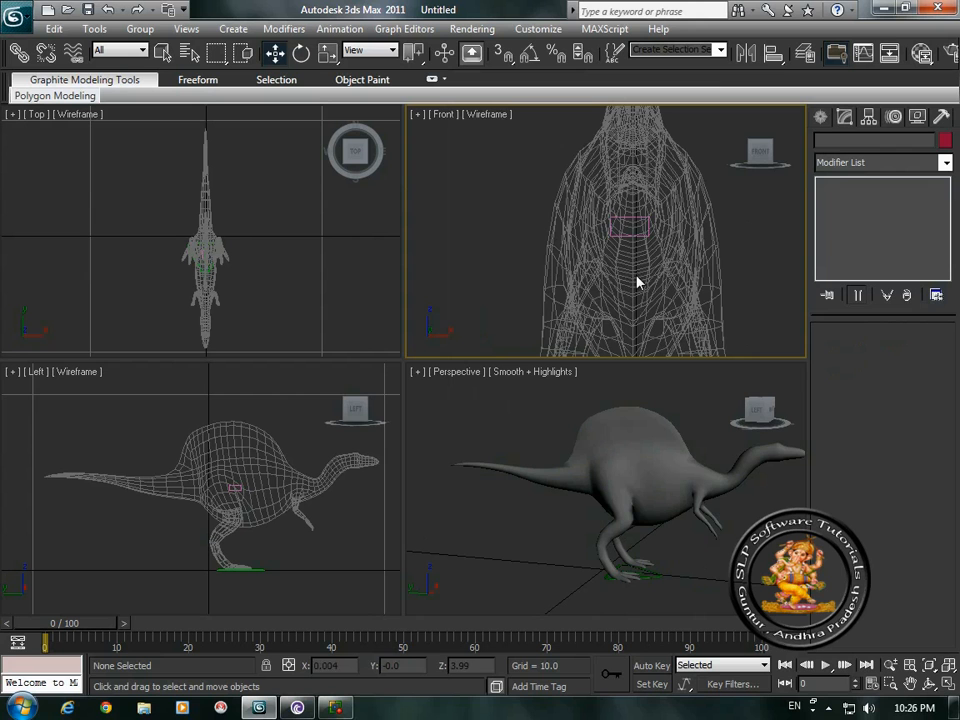
Step: Try to select the frozen Dino mesh with selection windows across the body in the Front view
left_click_drag(593, 262, 716, 325)
left_click_drag(574, 281, 647, 313)
left_click_drag(524, 281, 685, 304)
left_click_drag(534, 280, 640, 309)
Step: Shift the pelvis hub along X to about -0.037 and widen it to about 83.5 in the Front view
left_click(624, 229)
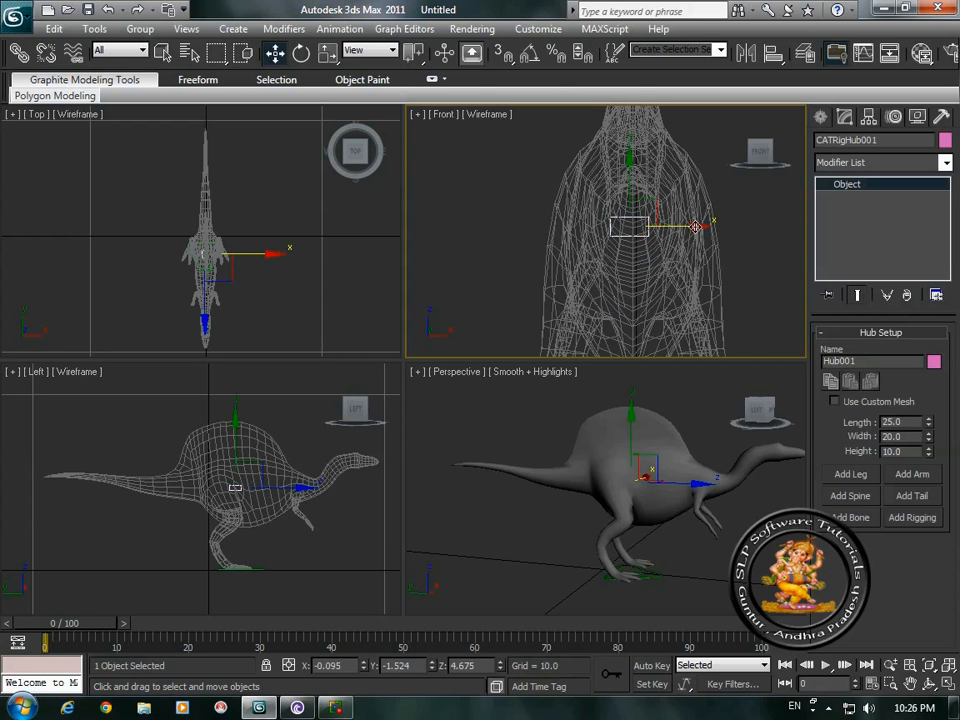
left_click_drag(695, 227, 699, 227)
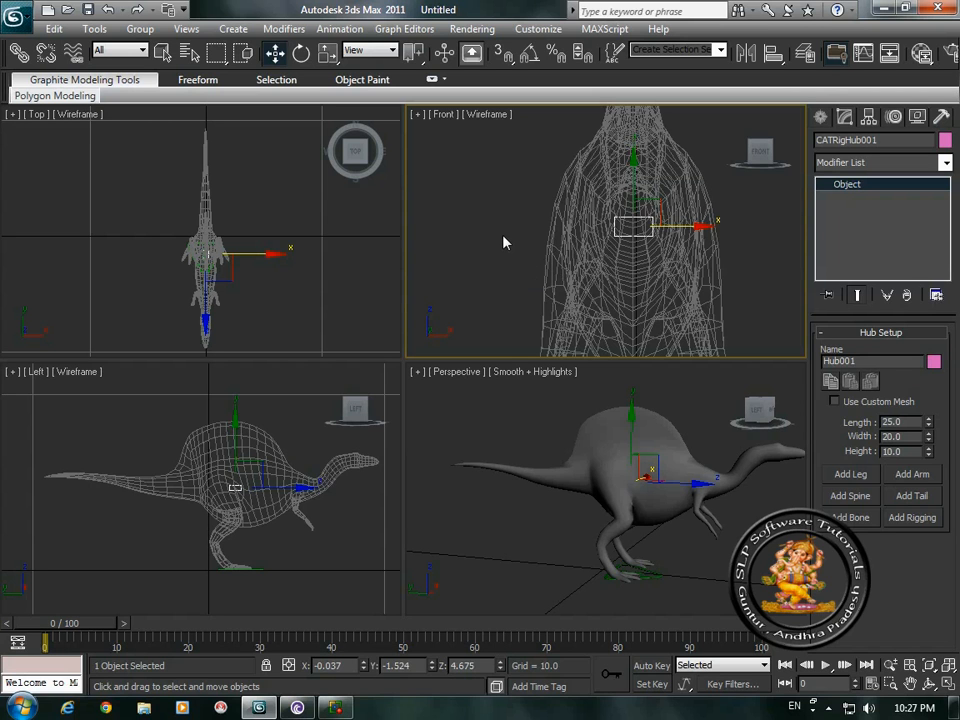
left_click(332, 55)
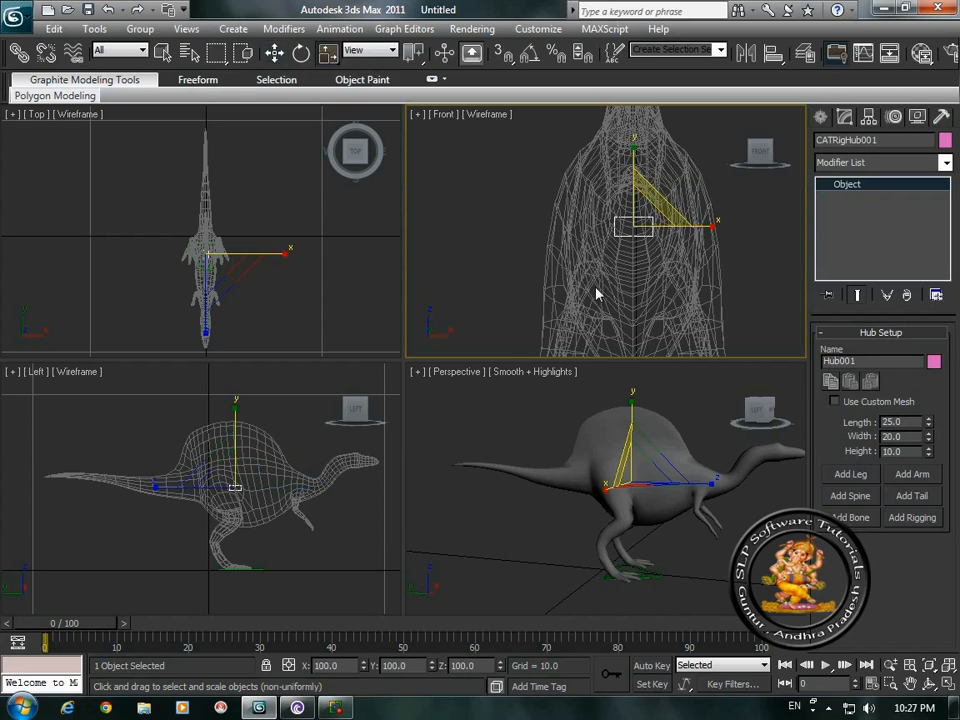
left_click_drag(713, 226, 857, 240)
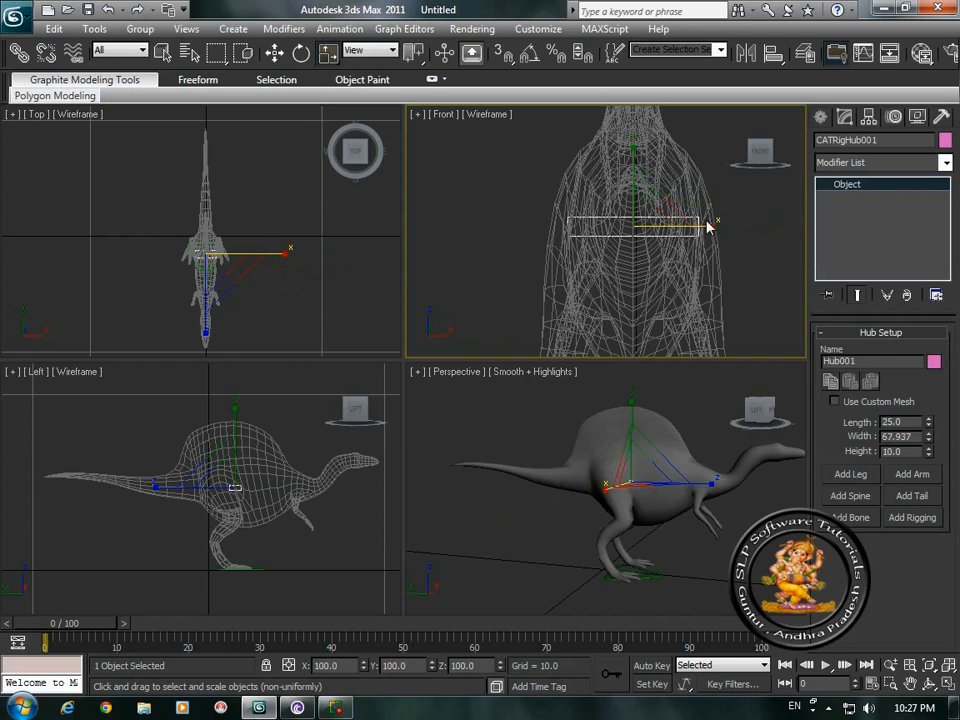
left_click_drag(714, 226, 729, 226)
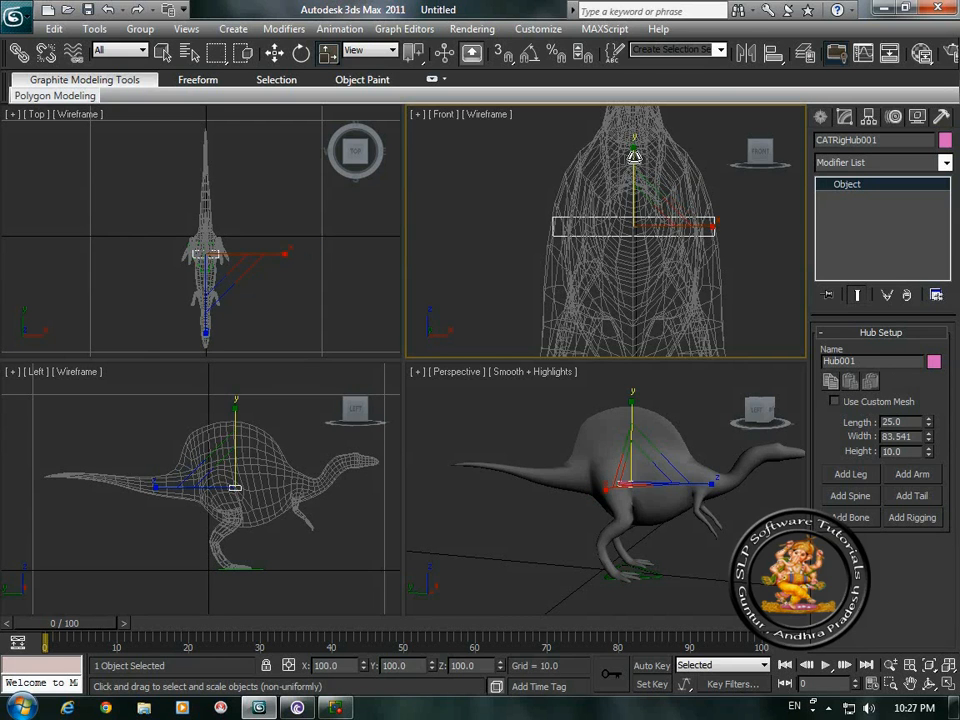
Step: Scale the pelvis hub vertically to a height of about 170, working in the Front and Left views
left_click_drag(634, 155, 636, 134)
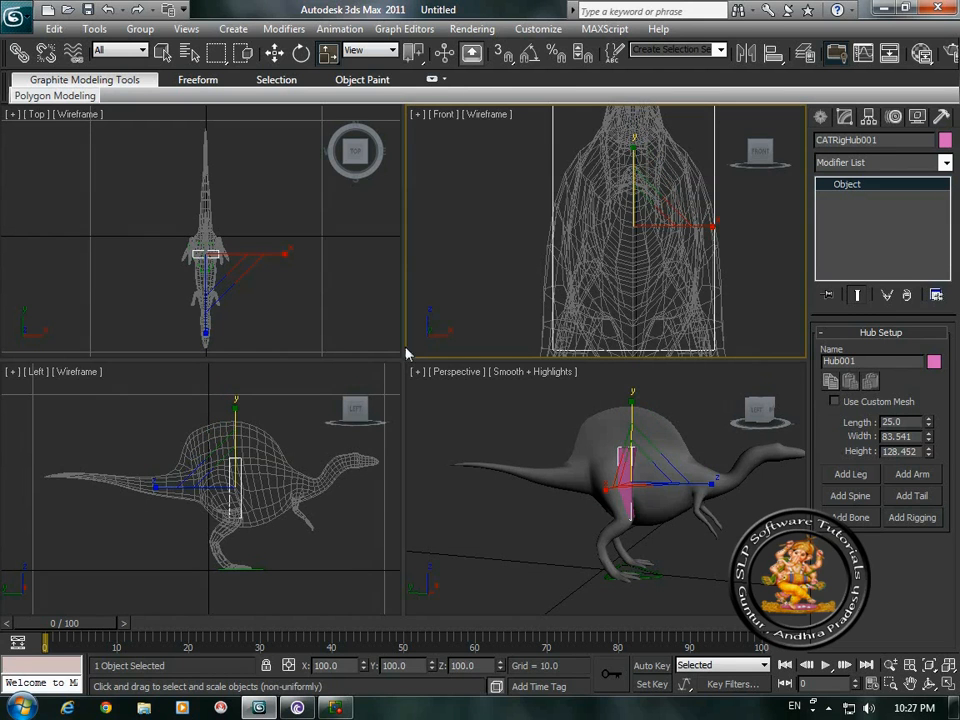
left_click(250, 418)
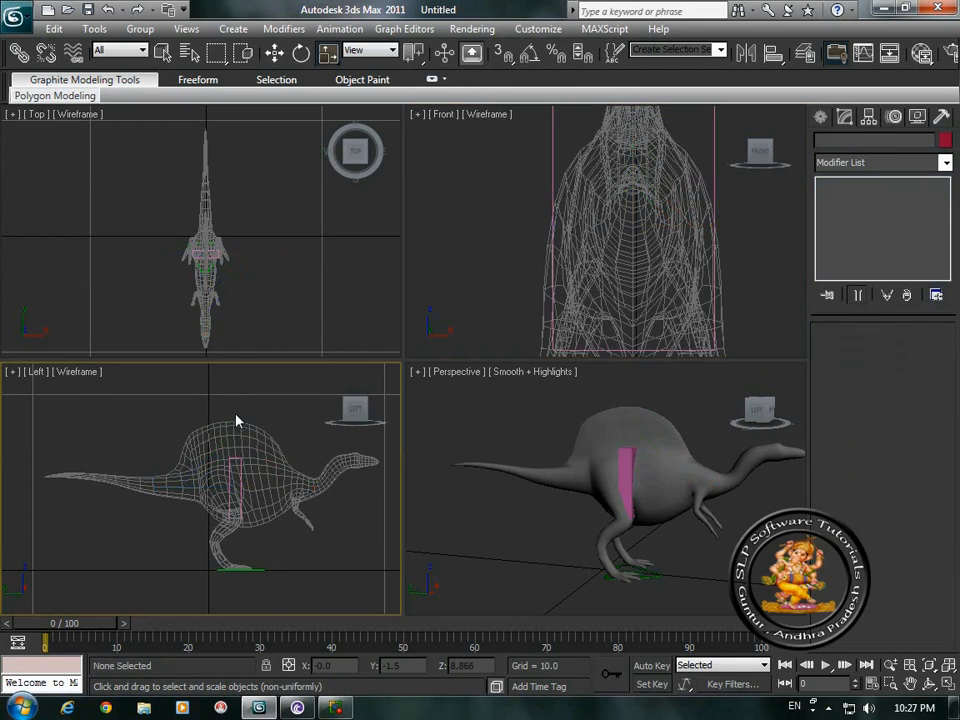
left_click(229, 463)
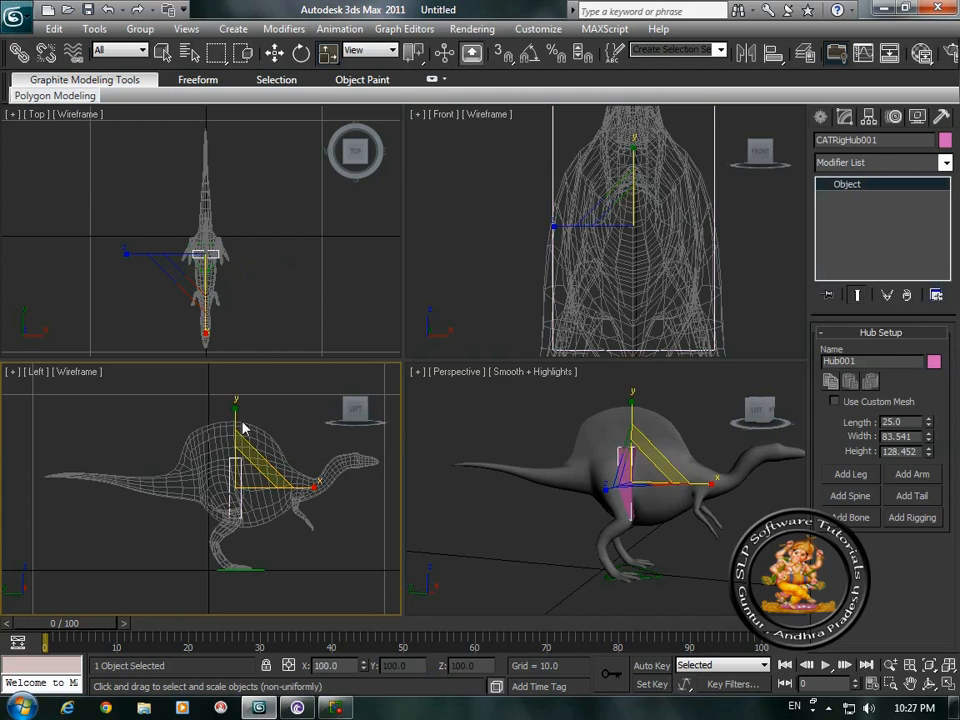
mouse_move(231, 407)
left_mouse_down()
mouse_move(243, 387)
mouse_move(246, 396)
left_mouse_up()
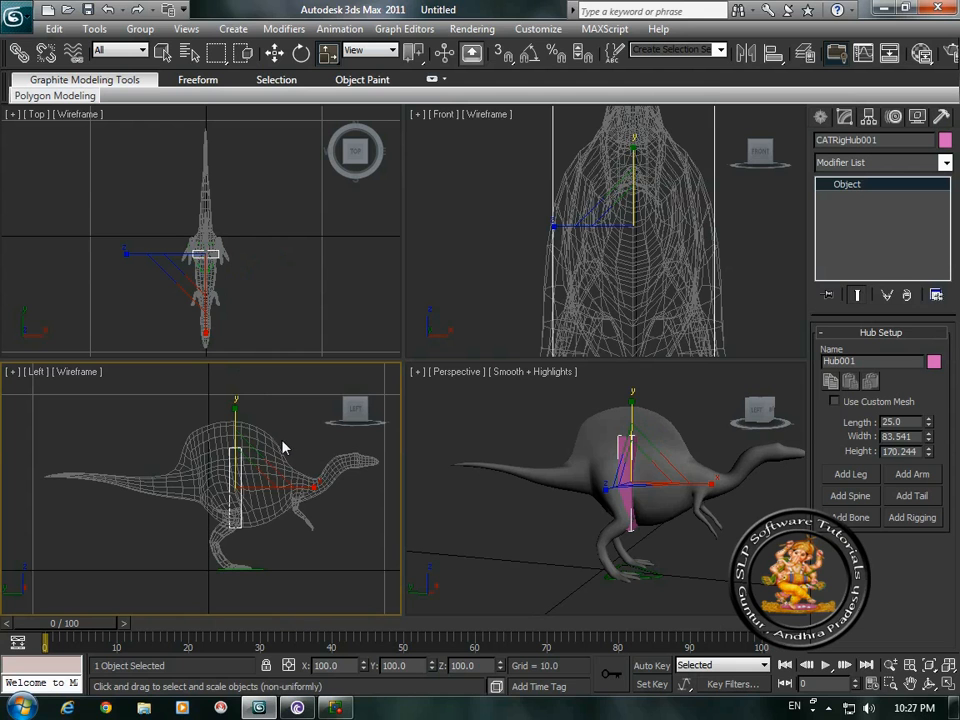
Step: Move the pelvis hub up and towards the tail in the Left view to about Y -1.0, Z 5.9, and scale its length to about 87
left_click(274, 52)
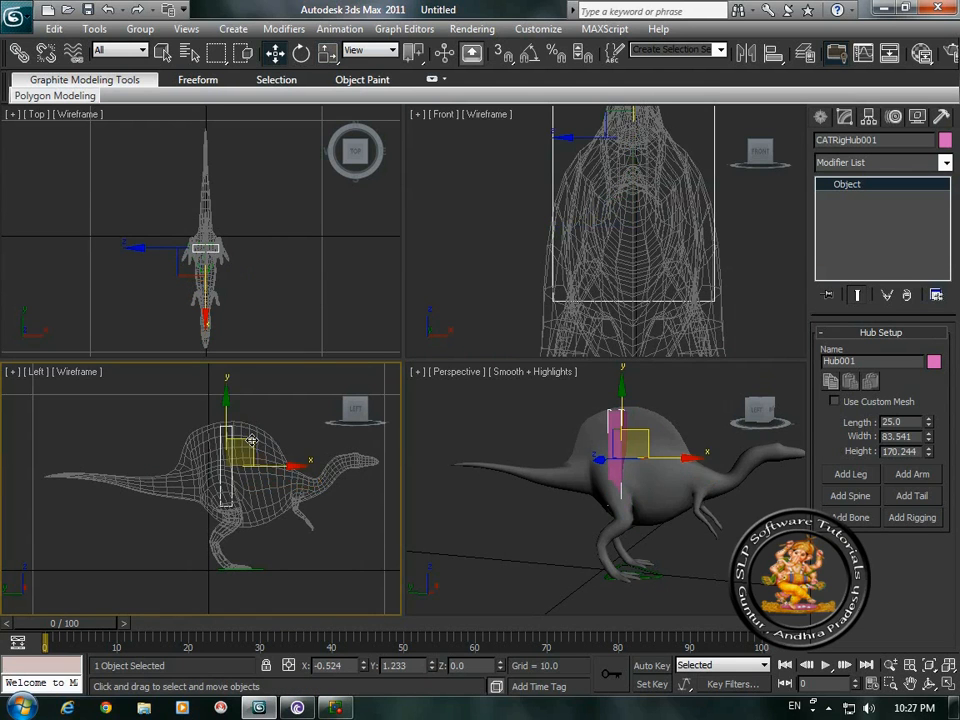
left_click(328, 53)
left_click_drag(306, 456, 450, 470)
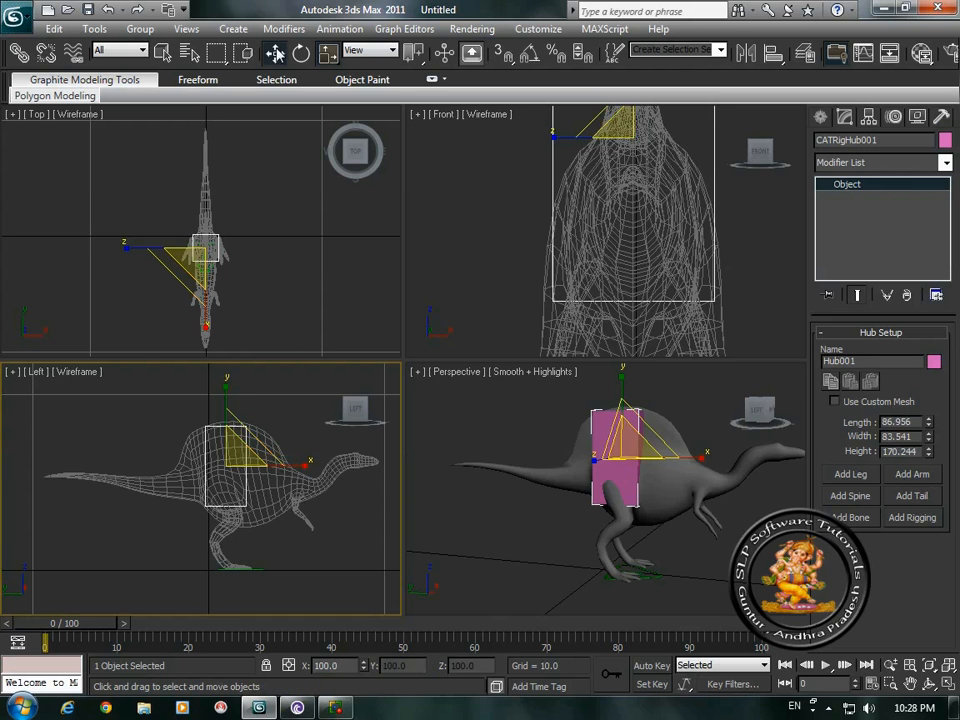
key("w")
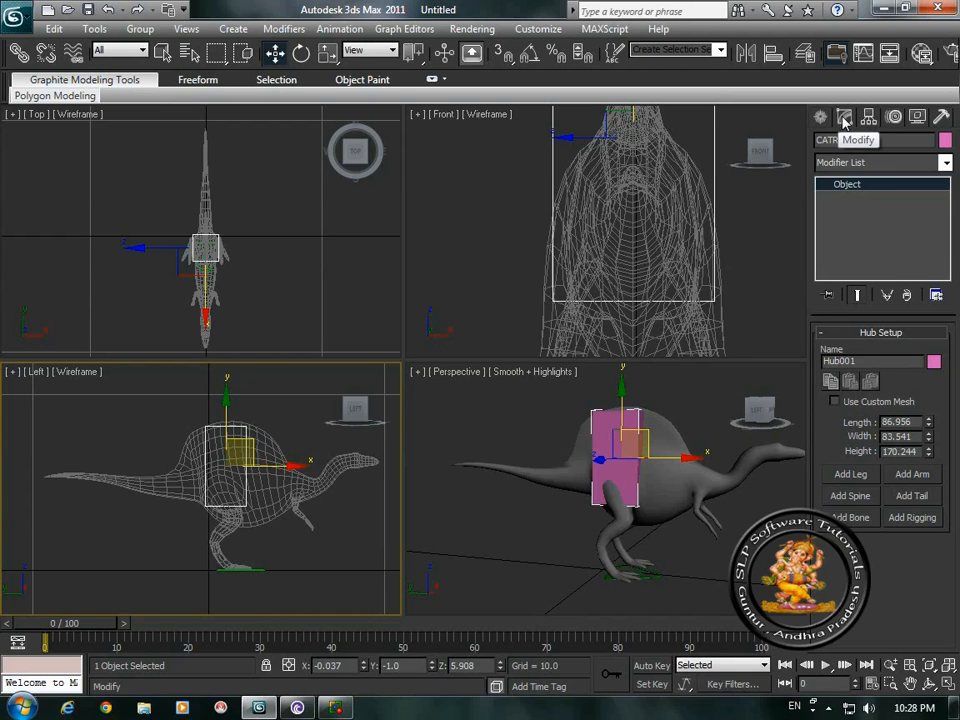
left_click(827, 335)
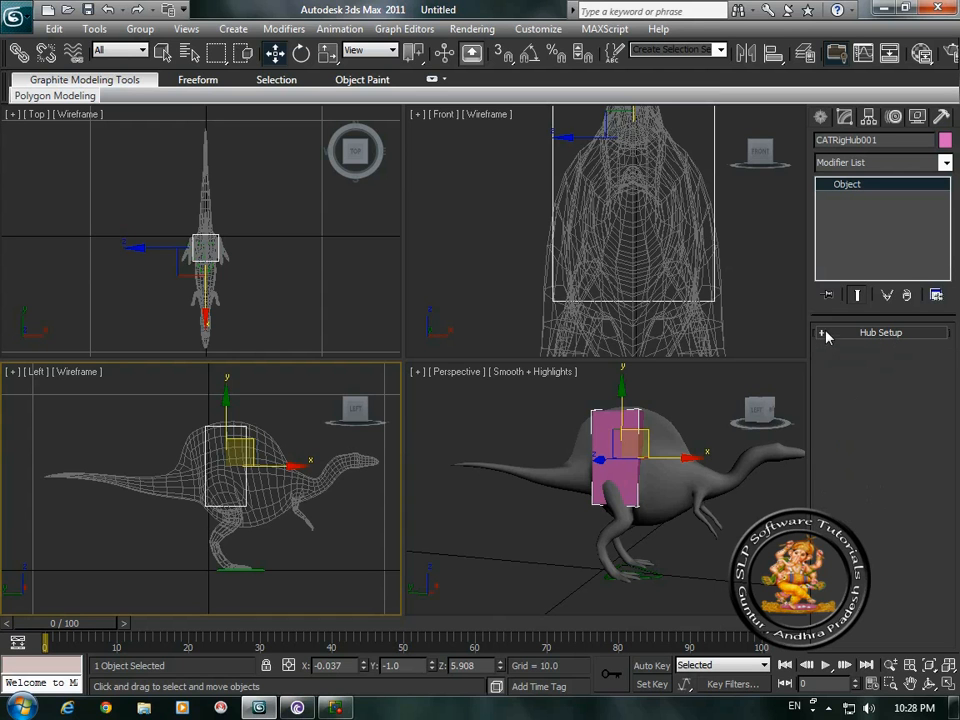
left_click(826, 335)
left_click(823, 336)
left_click(822, 335)
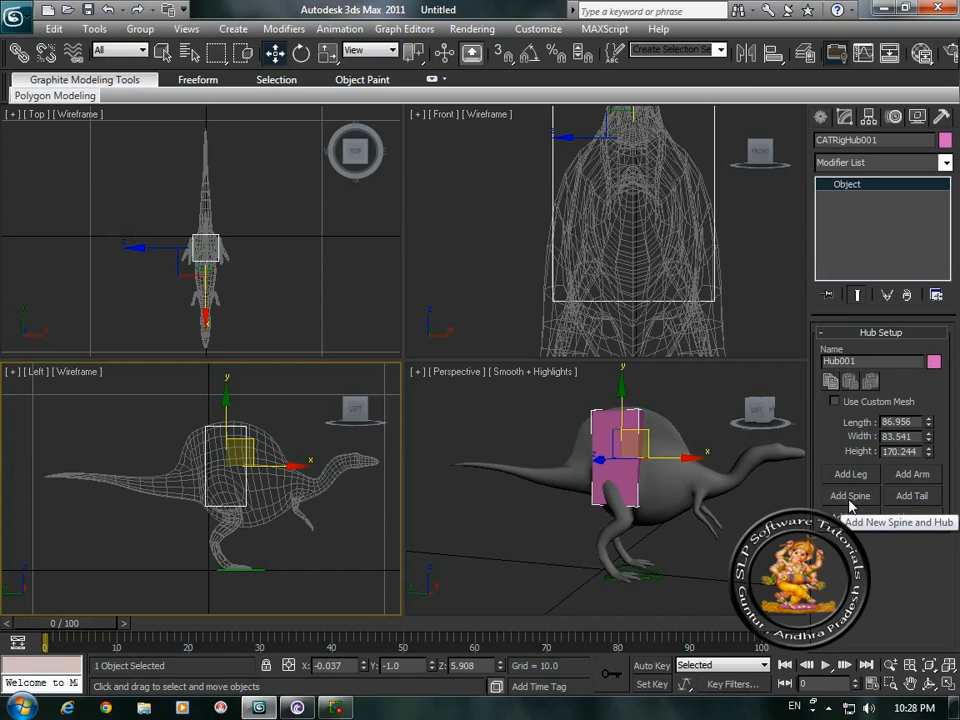
Step: Add a leg to the pelvis hub, lower the hub slightly, and move the upper leg bone down to about Y -1.565, Z 4.149
left_click(846, 476)
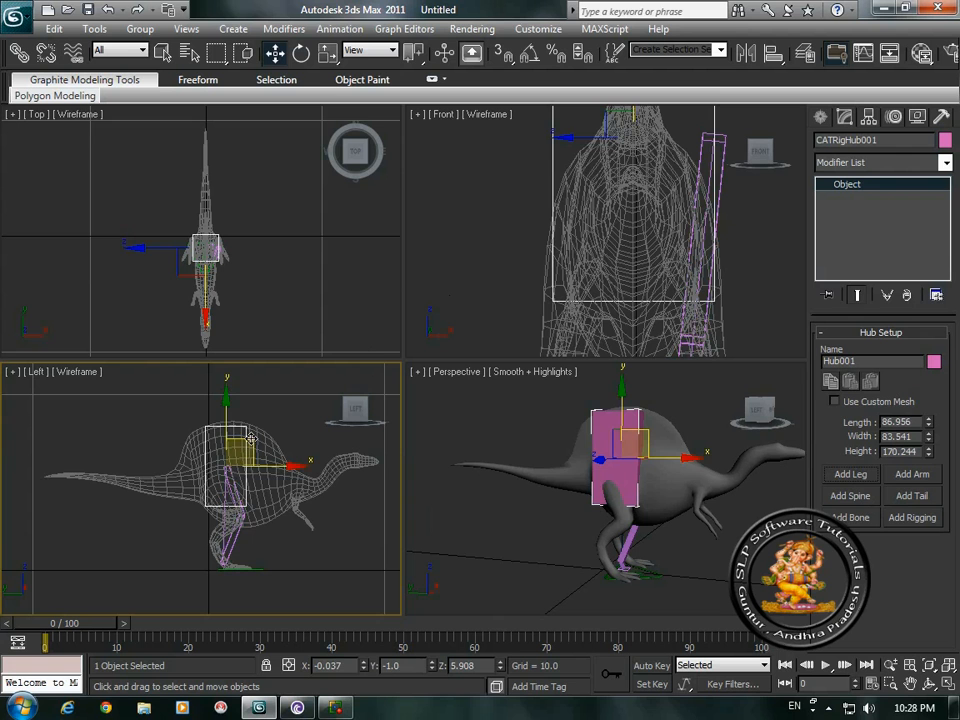
mouse_move(252, 440)
left_mouse_down()
mouse_move(258, 453)
mouse_move(250, 441)
left_mouse_up()
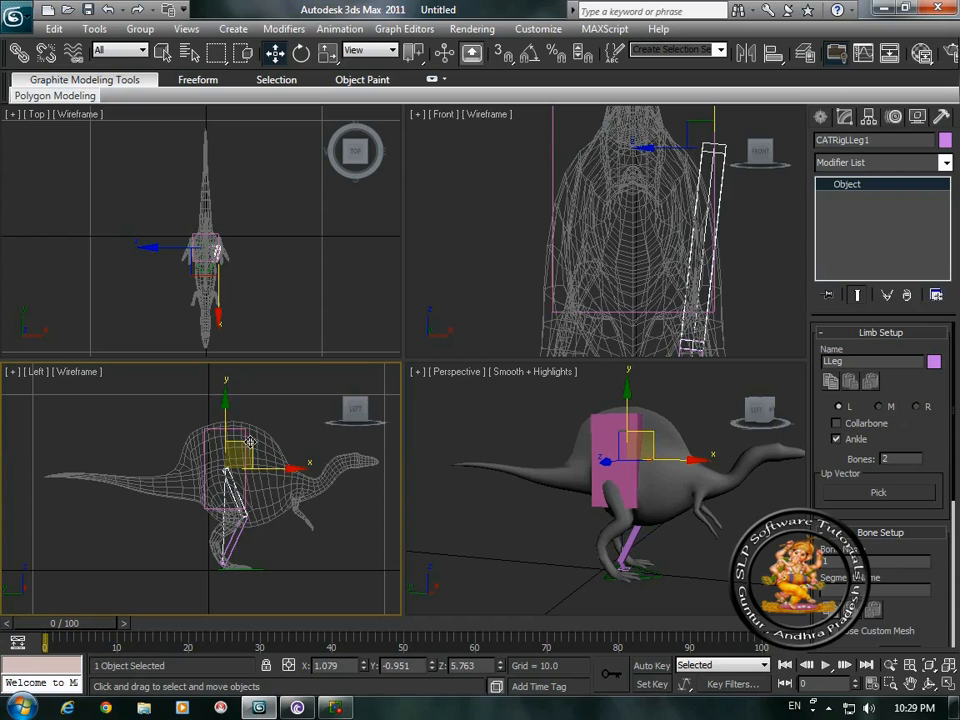
left_click_drag(250, 441, 243, 521)
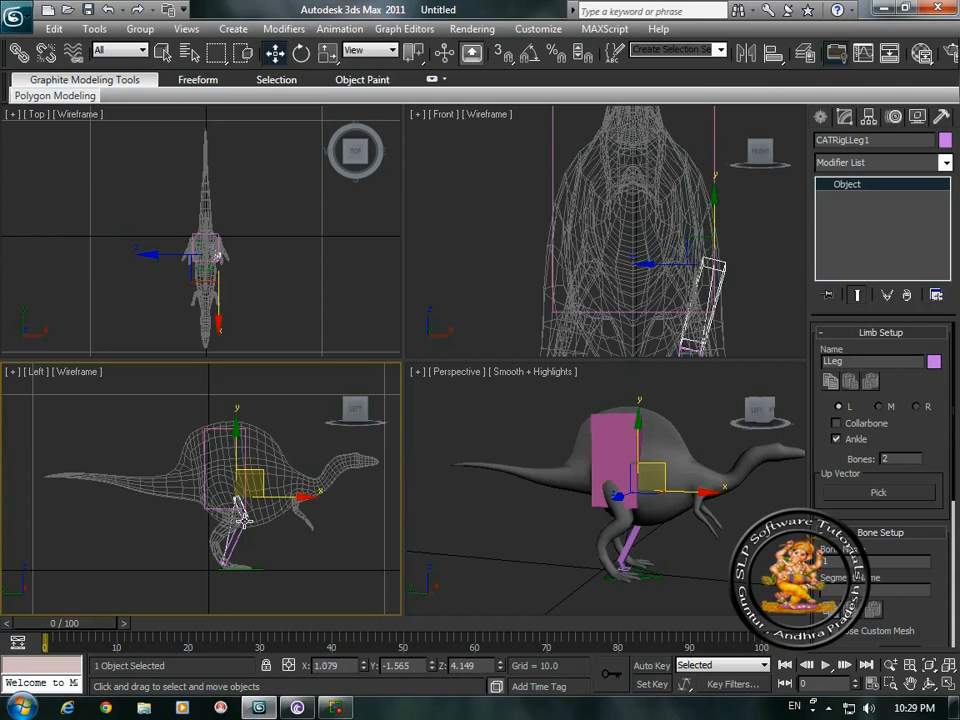
Step: Move the lower left leg bone towards the tail and down in the Left view so the knee follows the mesh leg
left_click(240, 531)
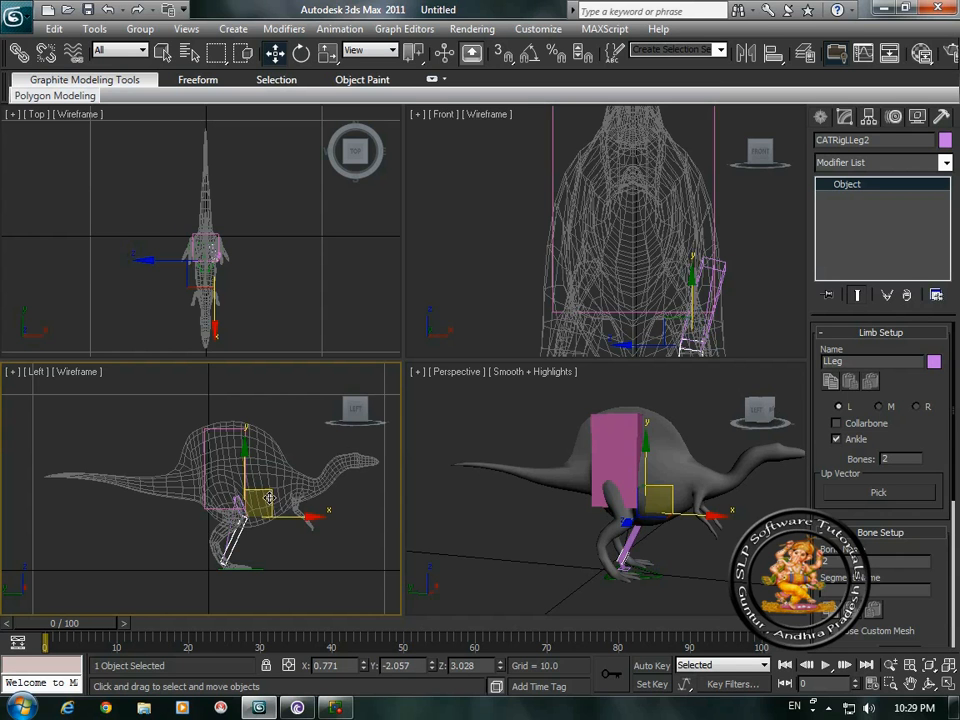
left_click_drag(262, 490, 238, 510)
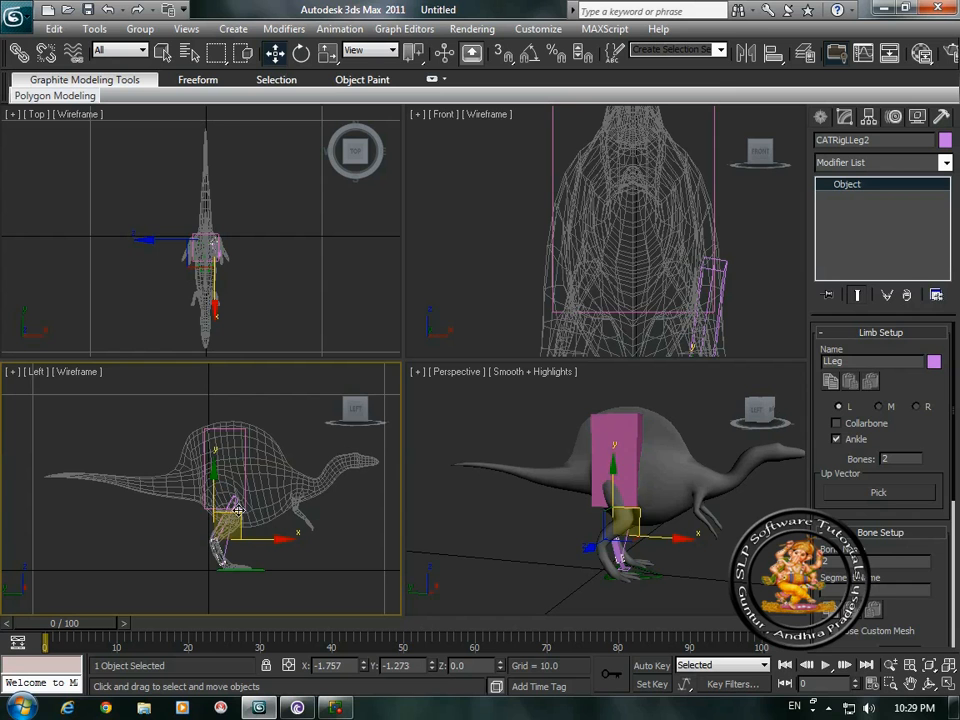
left_click(295, 518)
Step: Maximize the Left view and rotate the left leg's ankle bone at the dinosaur's foot to about 7.9° in Y
left_click(12, 372)
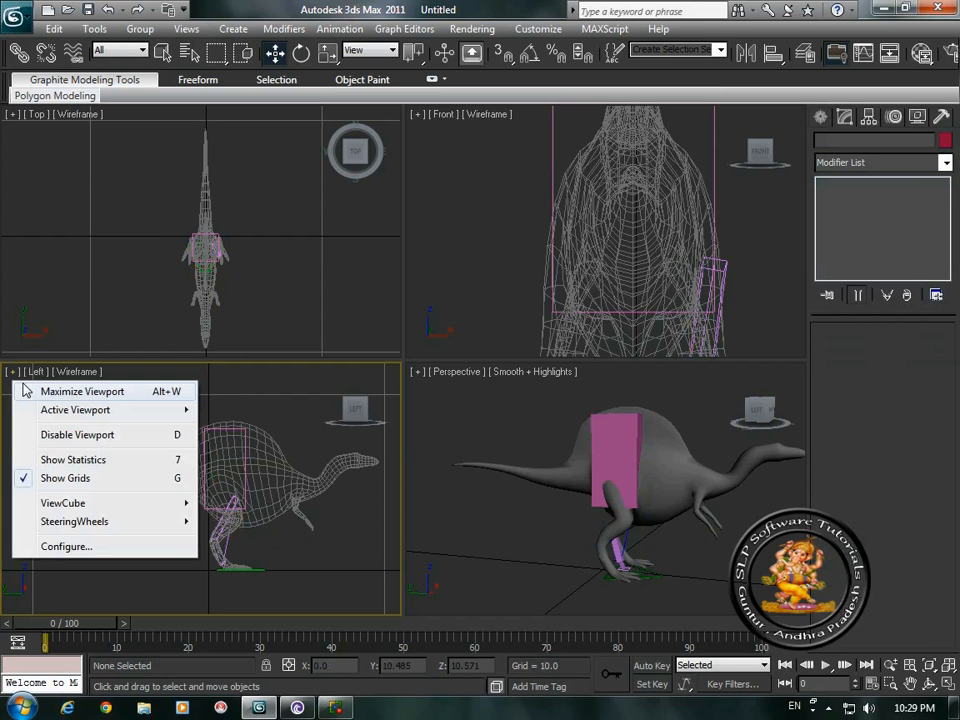
left_click(70, 392)
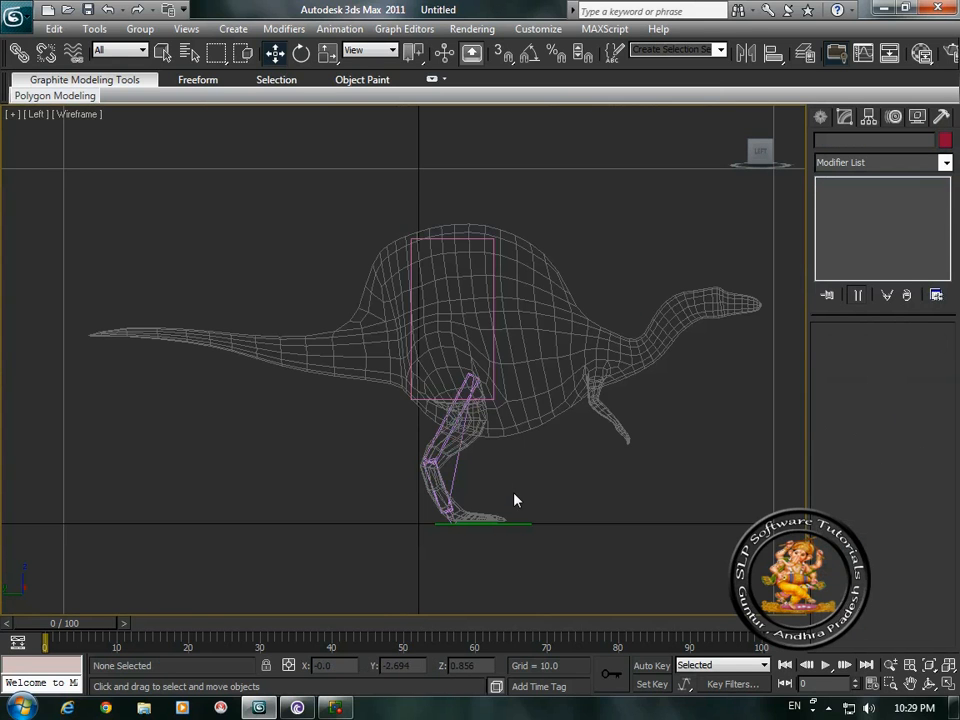
left_click(457, 524)
left_click(450, 516)
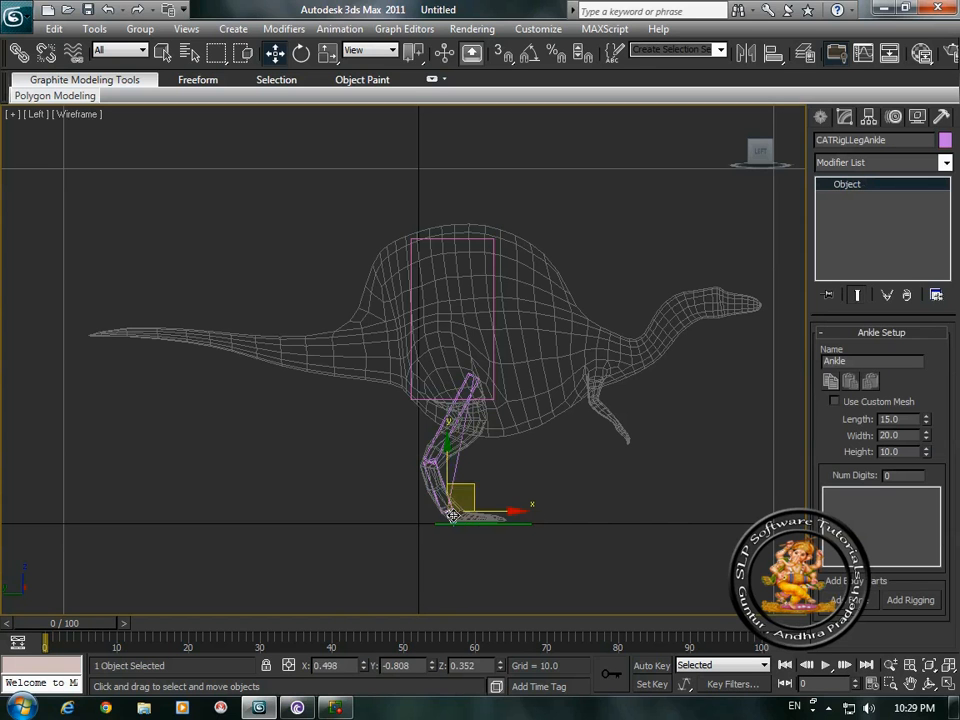
left_click(301, 53)
left_click_drag(519, 471, 392, 452)
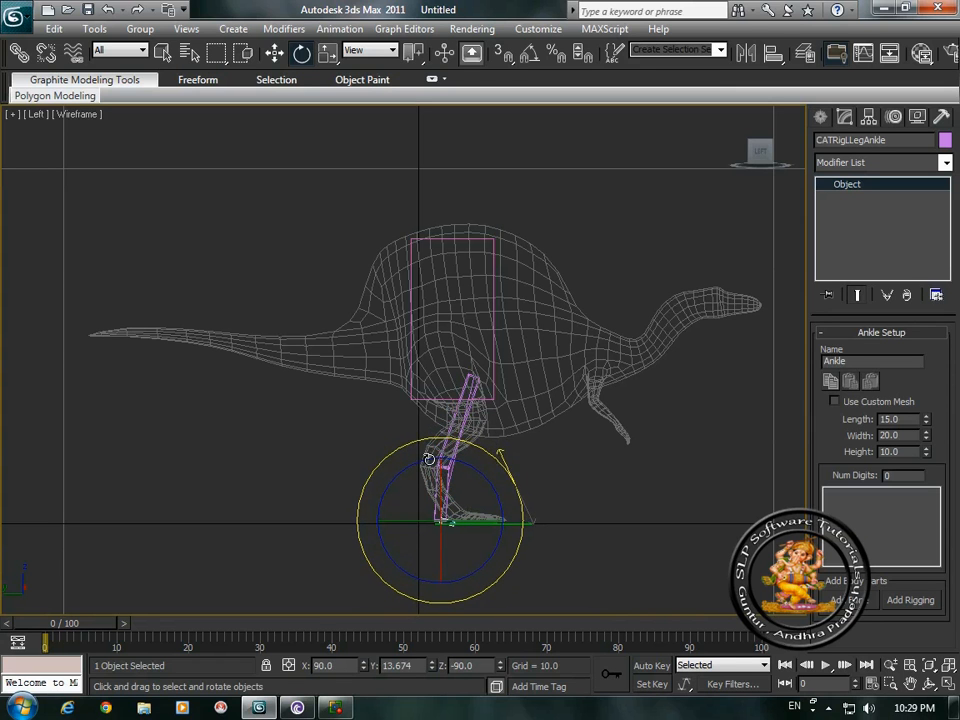
left_click_drag(489, 456, 343, 325)
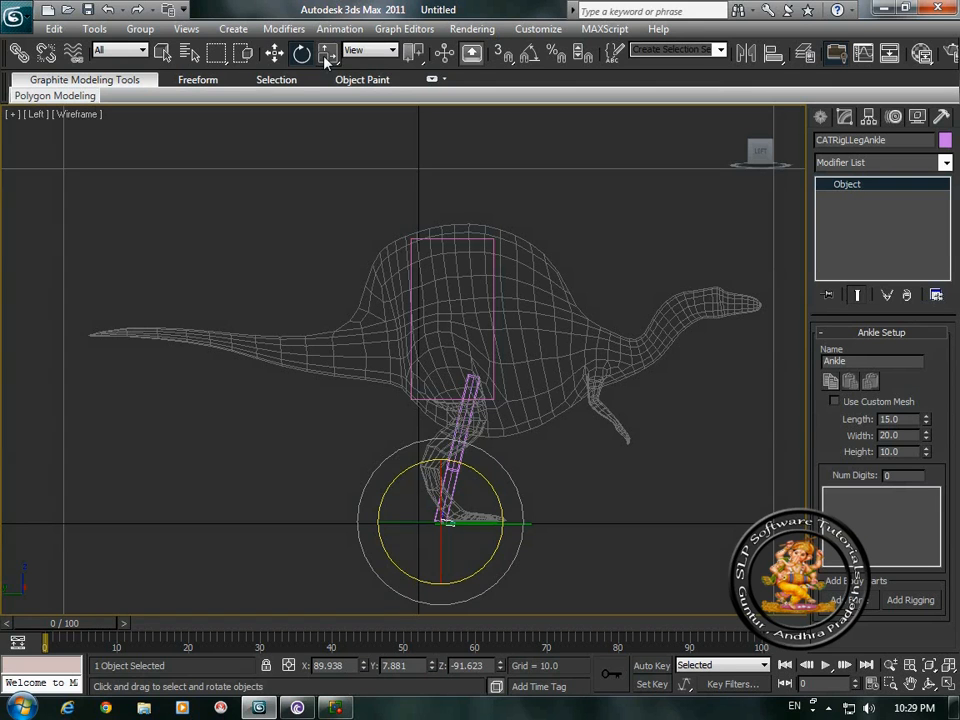